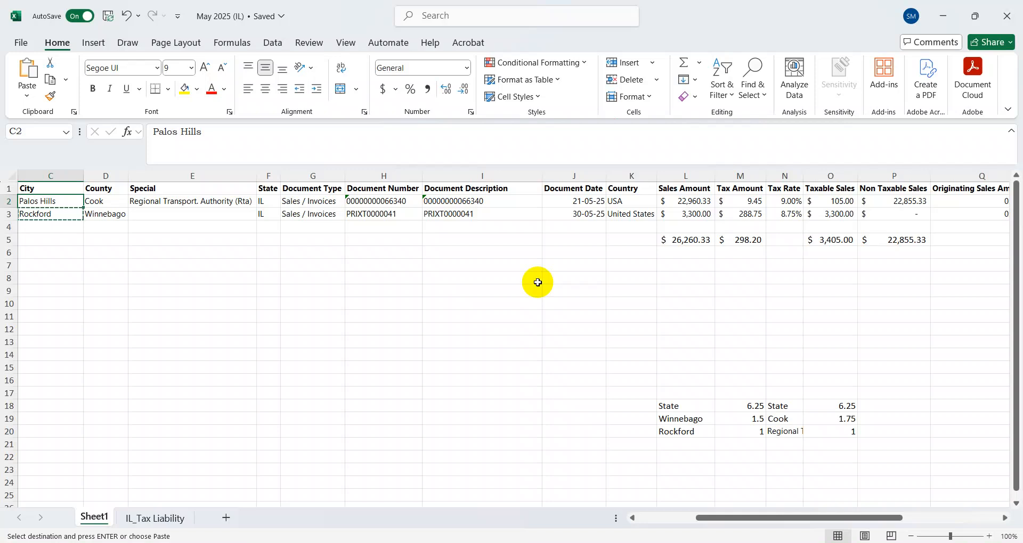
# Step: Cancel the pending copy and examine the column headings from Customer Number across to the sales and tax amount columns
pyautogui.press('Escape')
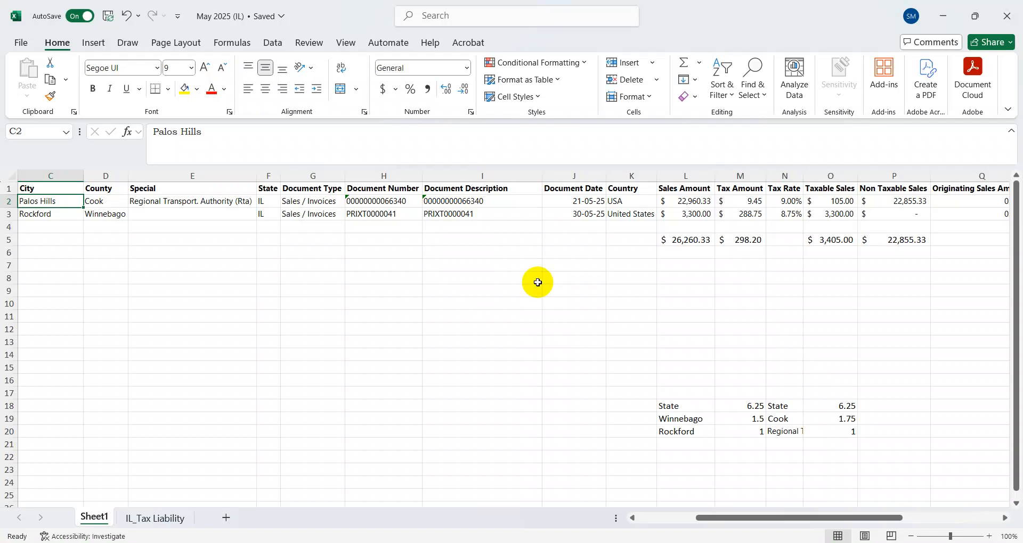
pyautogui.press('Right')
pyautogui.press('Right')
pyautogui.press('Right')
pyautogui.press('Right')
pyautogui.press('Right')
pyautogui.press('Right')
pyautogui.press('Right')
pyautogui.hotkey('ctrl', 'Home')
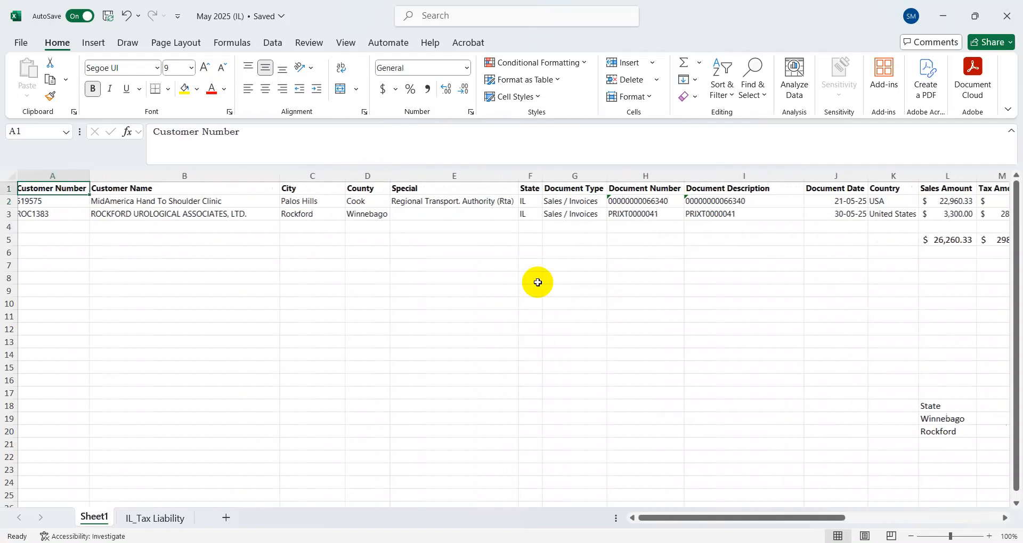
pyautogui.press('Right')
pyautogui.press('Right')
pyautogui.press('Right')
pyautogui.press('Right')
pyautogui.press('Right')
pyautogui.press('Right')
pyautogui.press('Right')
pyautogui.press('Right')
pyautogui.press('Right')
pyautogui.press('Right')
pyautogui.press('Right')
pyautogui.press('Right')
pyautogui.press('Right')
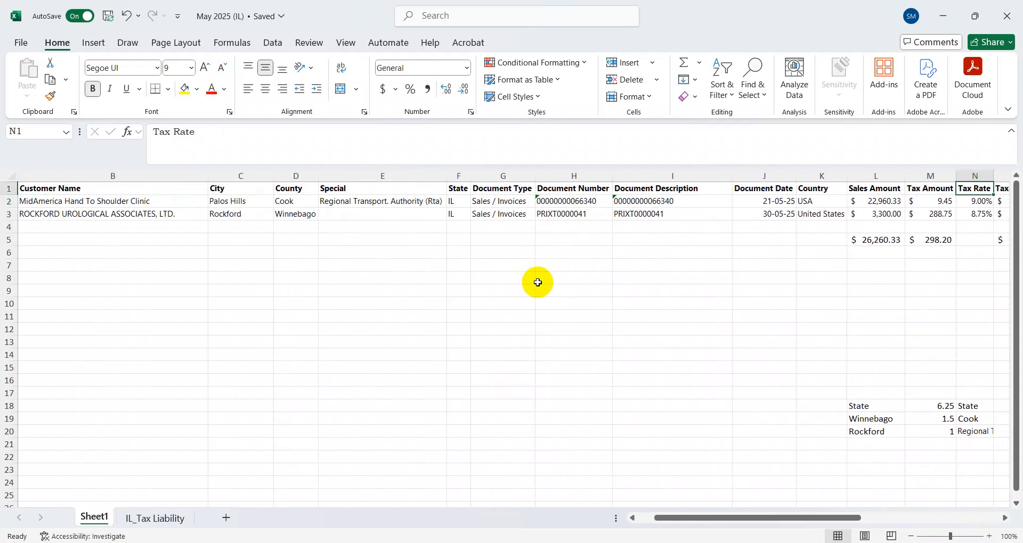
pyautogui.press('Right')
pyautogui.press('Right')
pyautogui.press('Right')
# Step: Enter the heading "State wise" in cell I9 below the sales data
pyautogui.press('Left')
pyautogui.press('Left')
pyautogui.press('Left')
pyautogui.press('Left')
pyautogui.press('Down')
pyautogui.press('Down')
pyautogui.press('Down')
pyautogui.press('Down')
pyautogui.press('Down')
pyautogui.press('Down')
pyautogui.press('Down')
pyautogui.press('Down')
pyautogui.press('Left')
pyautogui.press('Left')
pyautogui.press('Left')
pyautogui.press('Left')
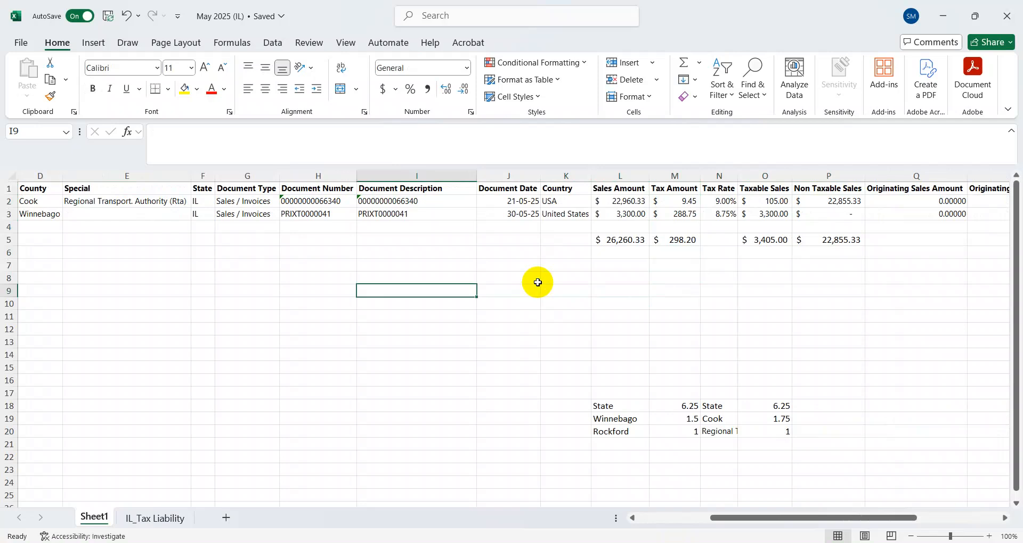
pyautogui.write('State wise')
pyautogui.press('Return')
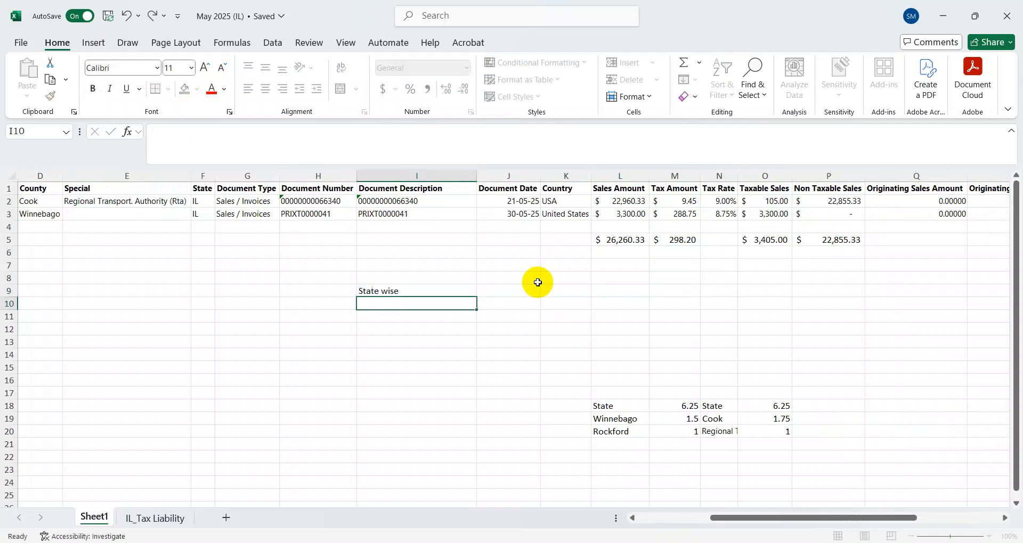
# Step: Enter the state label IL in H11 and its tax rate of 6.25% in I11
pyautogui.press('Down')
pyautogui.press('Left')
pyautogui.write('IL')
pyautogui.press('Return')
pyautogui.press('Up')
pyautogui.press('Right')
pyautogui.write('6.25')
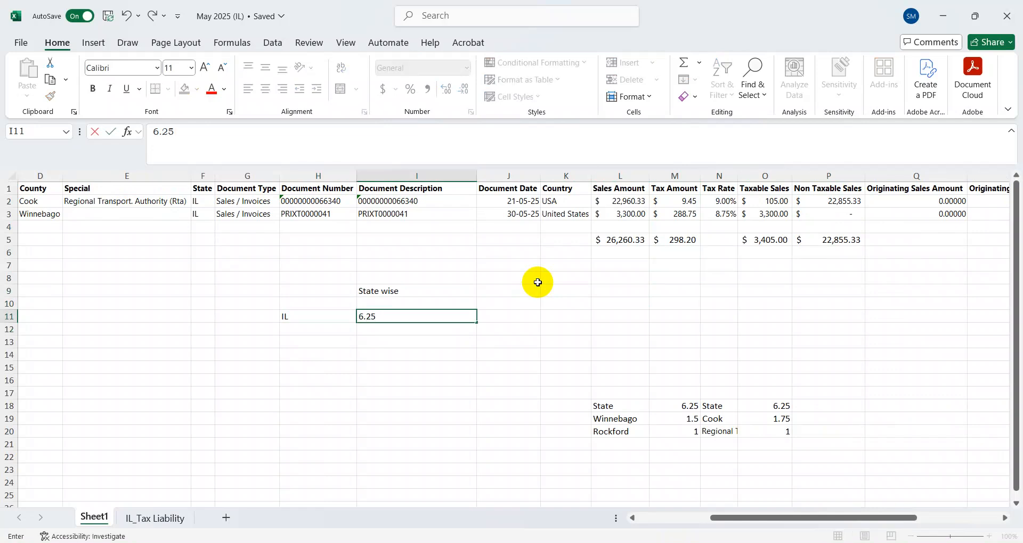
pyautogui.write('%')
pyautogui.press('Return')
pyautogui.press('Up')
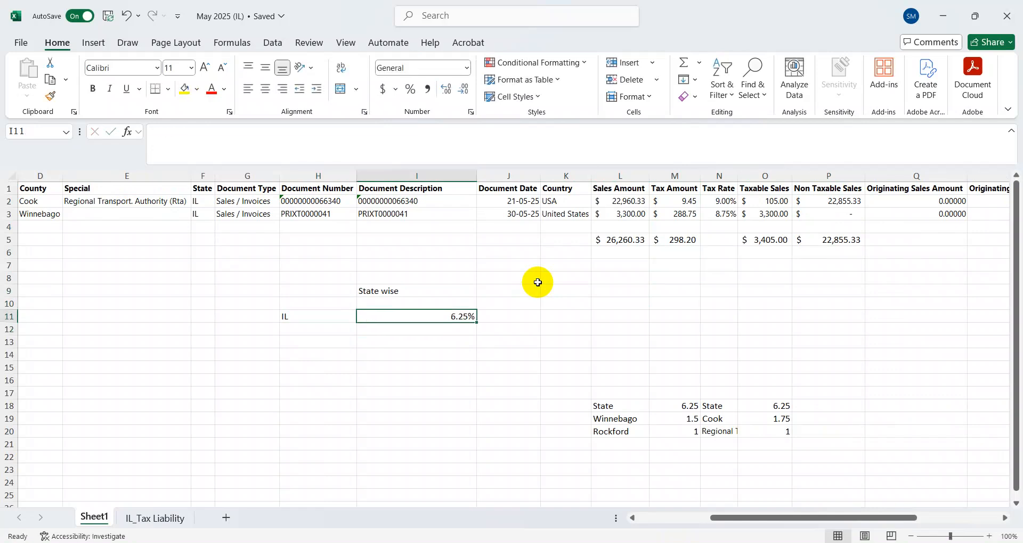
# Step: Make the "State wise" heading in I9 bold
pyautogui.press('Up')
pyautogui.press('Up')
pyautogui.hotkey('ctrl', 'b')
pyautogui.press('Down')
pyautogui.press('Down')
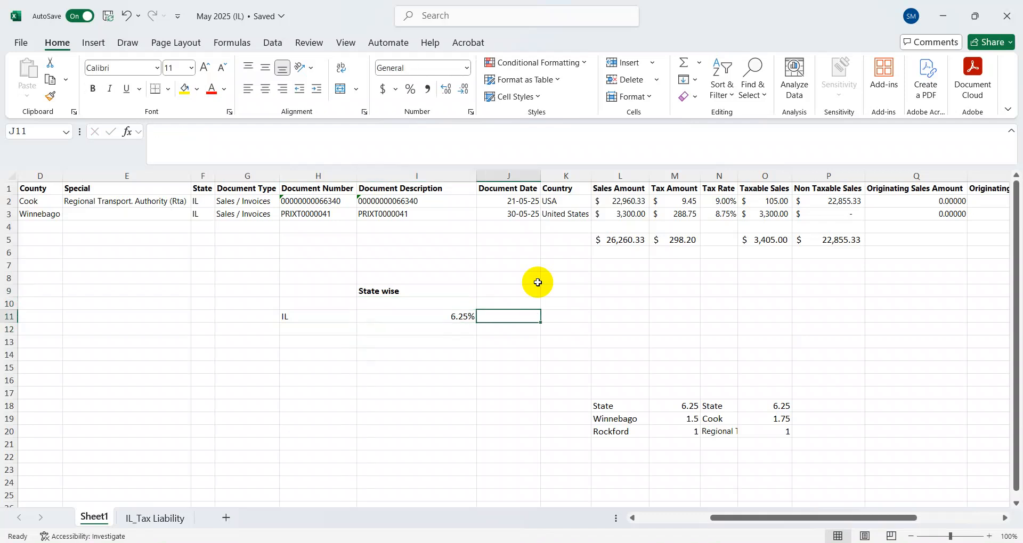
# Step: Add the row labels "Sales", "Taxable" and "Non Taxables Sales" in cells H13 to H15
pyautogui.press('Left')
pyautogui.press('Down')
pyautogui.press('Down')
pyautogui.press('F2')
pyautogui.write('Sales')
pyautogui.press('Return')
pyautogui.write('Taxable')
pyautogui.press('Return')
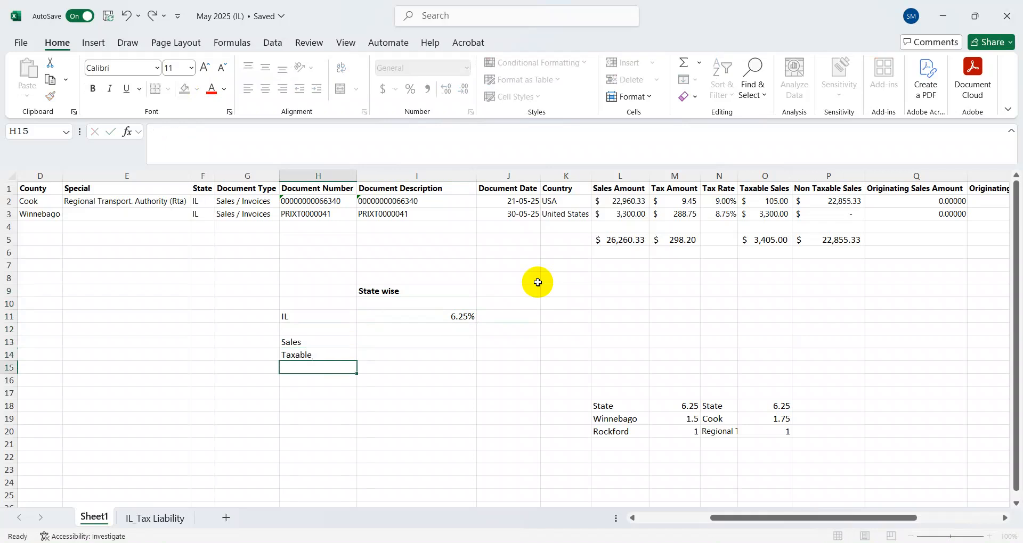
pyautogui.write('Non ta')
pyautogui.press('BackSpace')
pyautogui.press('BackSpace')
pyautogui.write('Taxables Sales')
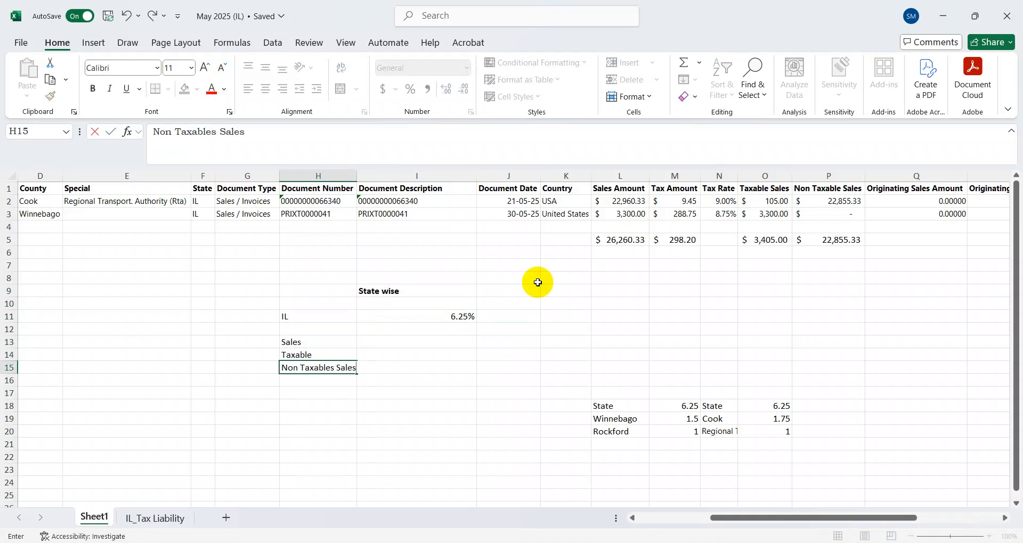
pyautogui.press('Return')
# Step: Enter the rate 6.25% in I14 beside the Taxable label
pyautogui.press('Up')
pyautogui.press('Up')
pyautogui.press('Right')
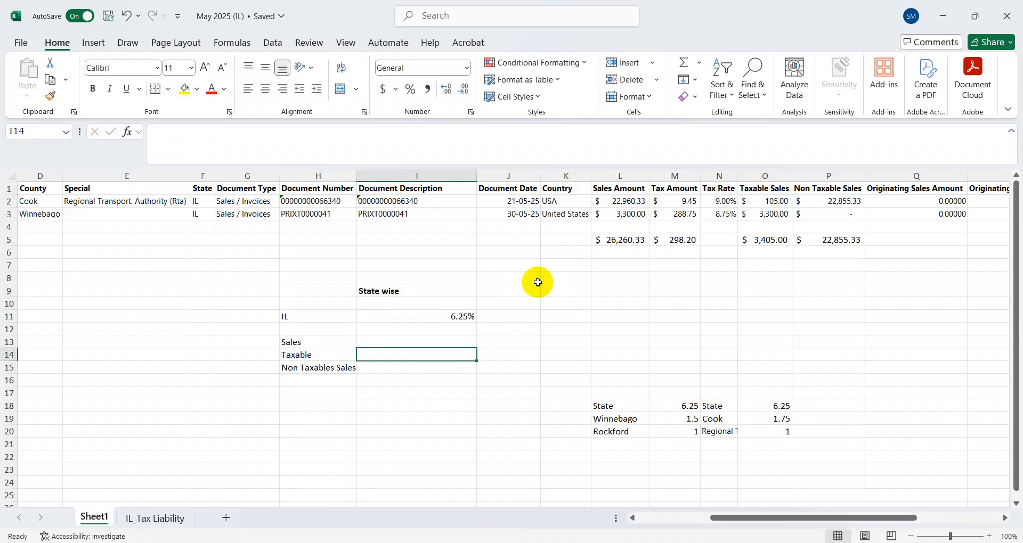
pyautogui.write('6.25')
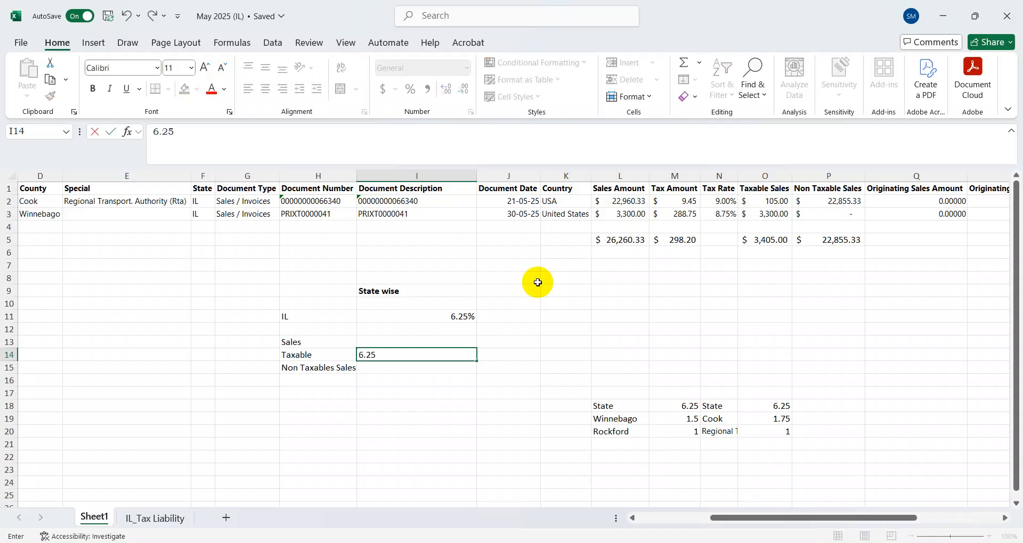
pyautogui.write('%')
pyautogui.press('Return')
# Step: Enter the heading "Cities / Counties" in J9, next to the "State wise" heading
pyautogui.press('Up')
pyautogui.press('Up')
pyautogui.press('Up')
pyautogui.press('Up')
pyautogui.press('Up')
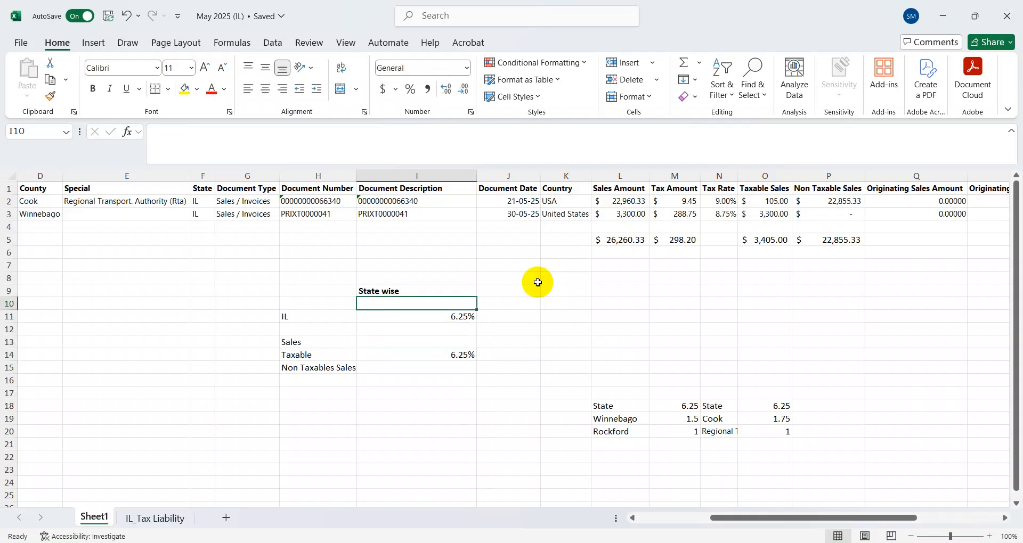
pyautogui.press('Up')
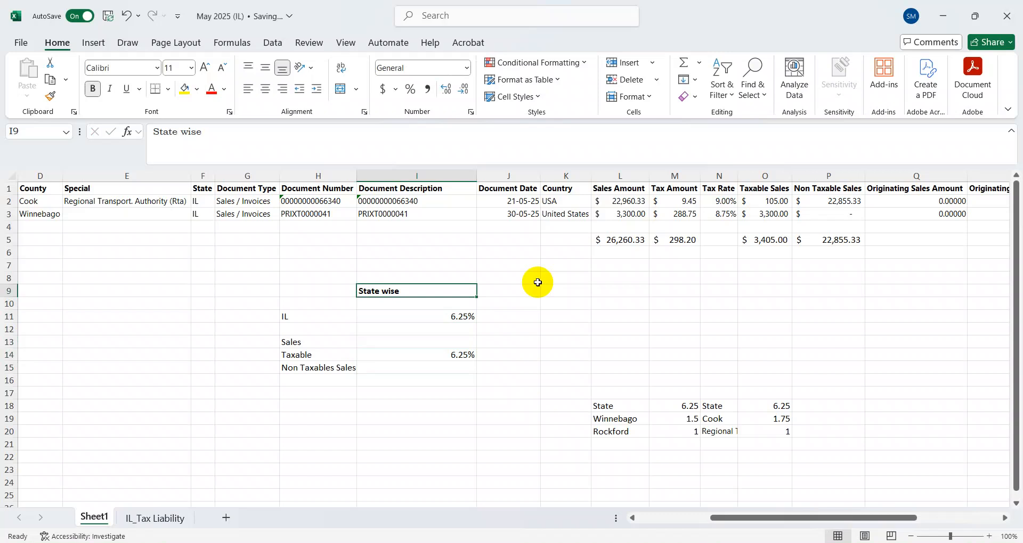
pyautogui.press('Right')
pyautogui.write('Cities / Conti')
pyautogui.press('BackSpace')
pyautogui.press('BackSpace')
pyautogui.press('BackSpace')
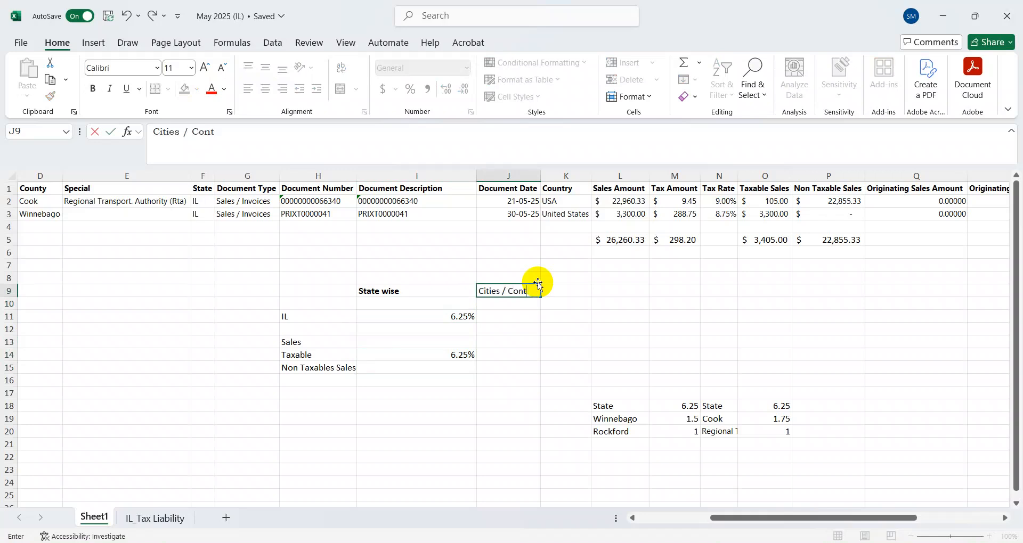
pyautogui.write('unties')
pyautogui.press('Return')
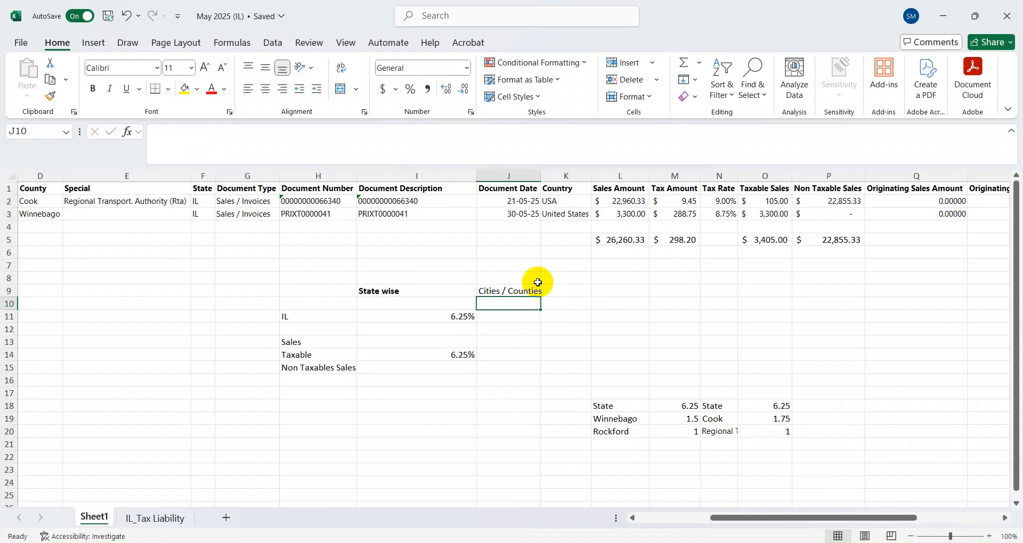
# Step: Autofit column J to the "Cities / Counties" heading in J9 and make the heading bold
pyautogui.press('Left')
pyautogui.press('Down')
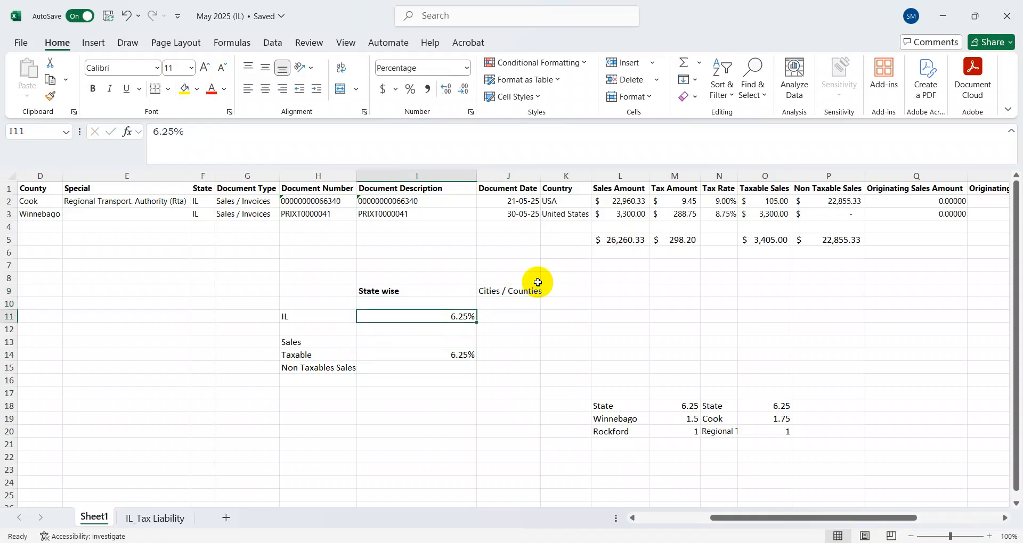
pyautogui.press('Up')
pyautogui.press('Right')
pyautogui.press('Up')
pyautogui.hotkey('alt', 'o')
pyautogui.press('c')
pyautogui.press('a')
pyautogui.hotkey('ctrl', 'b')
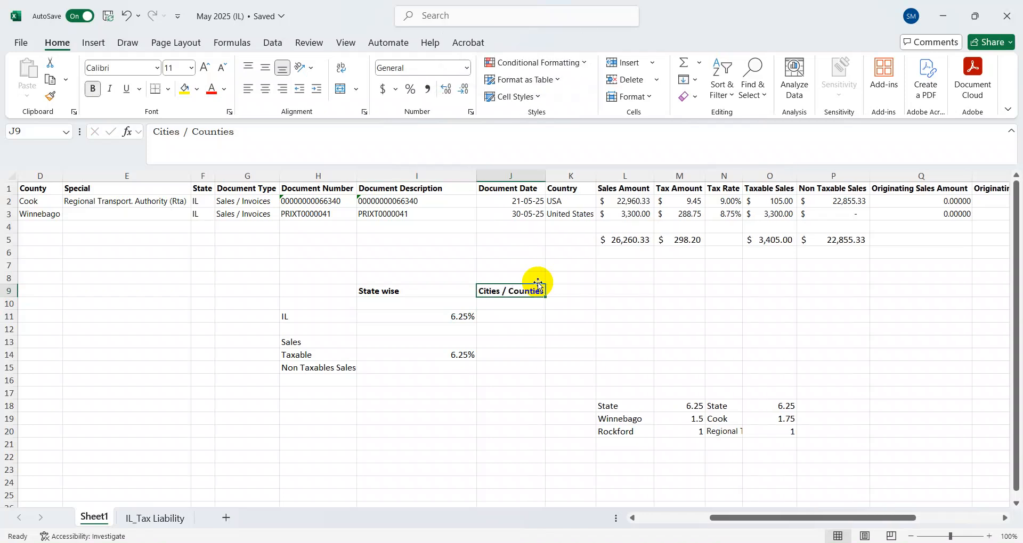
pyautogui.press('Down')
pyautogui.press('Down')
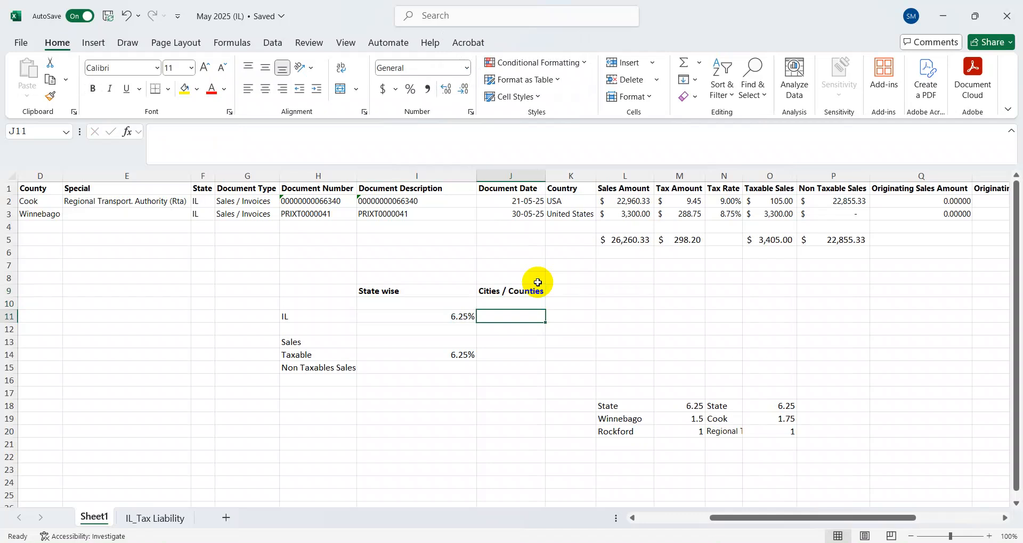
# Step: Switch to the MyTax Illinois site and start filing the ST-1 Sales/Use Tax return for the period 5/31/2025
pyautogui.hotkey('alt', 'Tab')
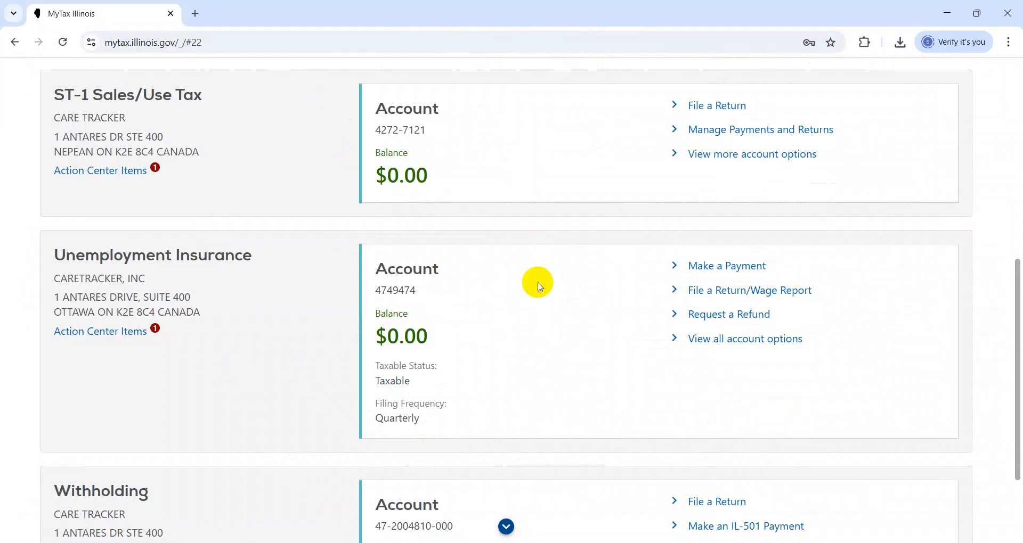
pyautogui.scroll(1, 539, 287)
pyautogui.hotkey('alt', 'Tab')
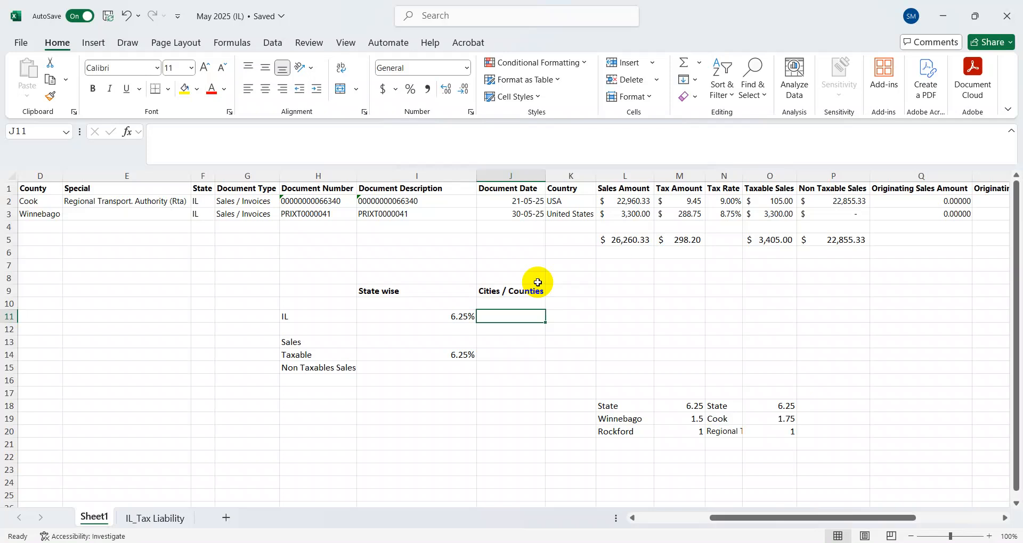
pyautogui.hotkey('alt', 'Tab')
pyautogui.scroll(2, 1015, 303)
pyautogui.click(704, 187)
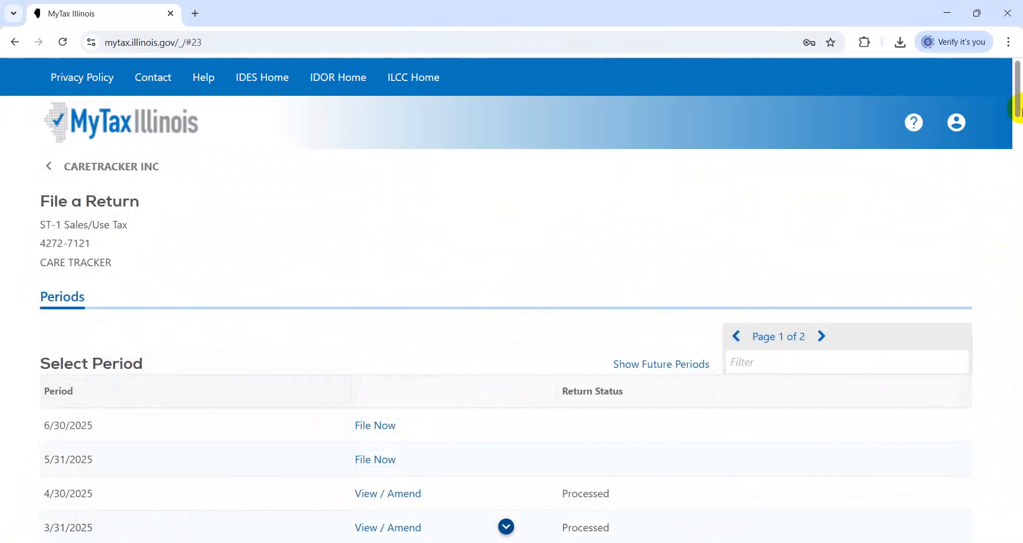
pyautogui.scroll(-3, 1012, 115)
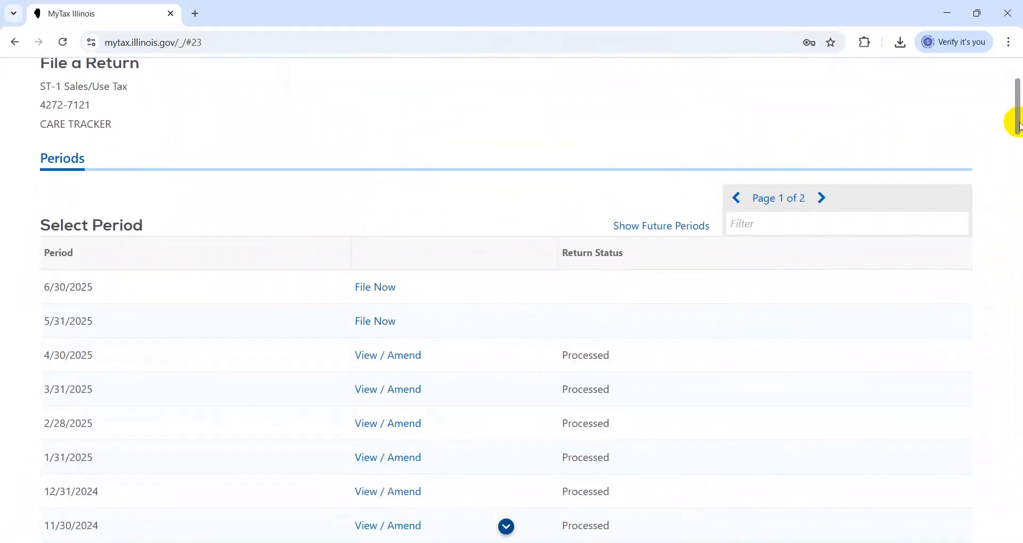
pyautogui.click(379, 320)
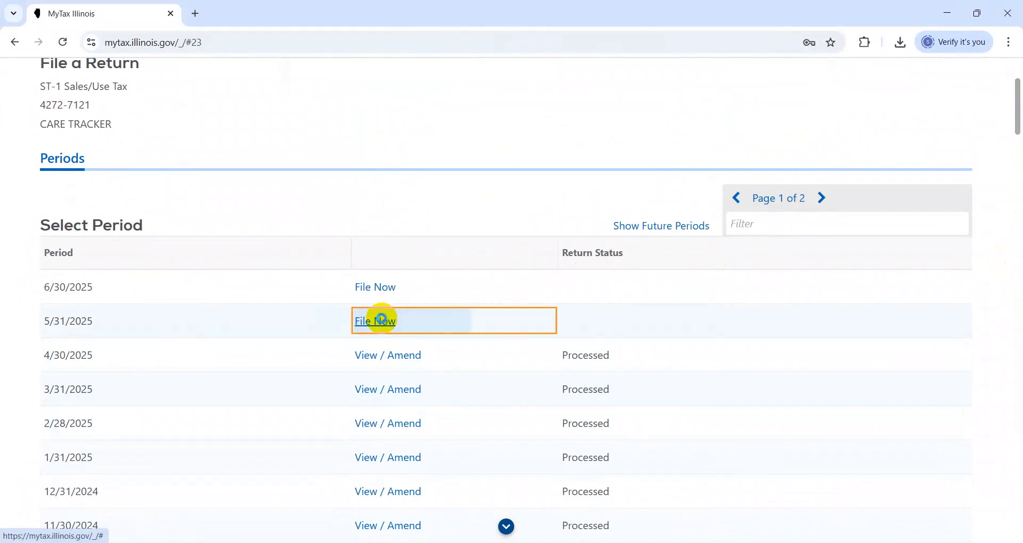
# Step: Answer Yes to completing Schedule A and No to the other two schedule questions, and continue the return
pyautogui.scroll(-5, 1018, 308)
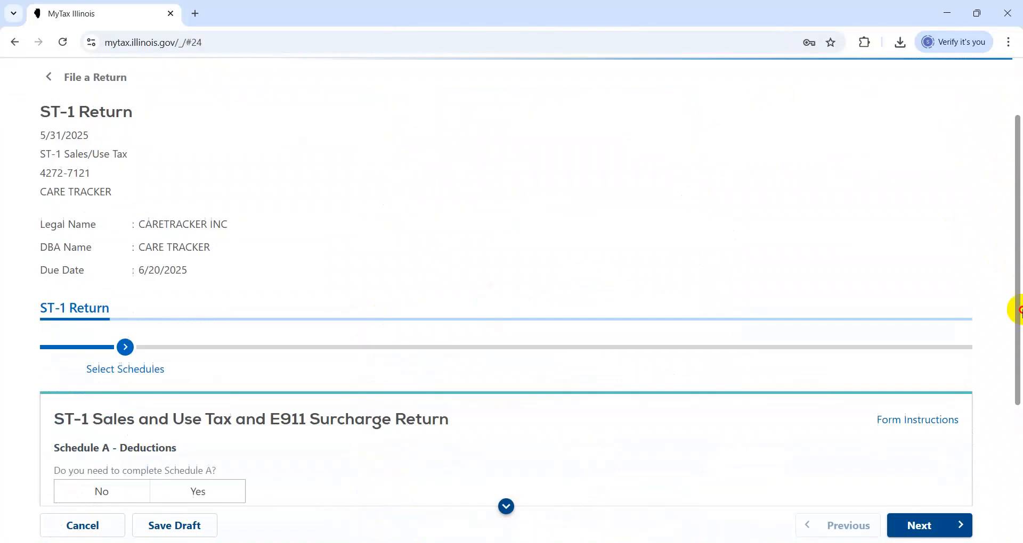
pyautogui.click(219, 274)
pyautogui.click(104, 352)
pyautogui.click(113, 434)
pyautogui.click(916, 499)
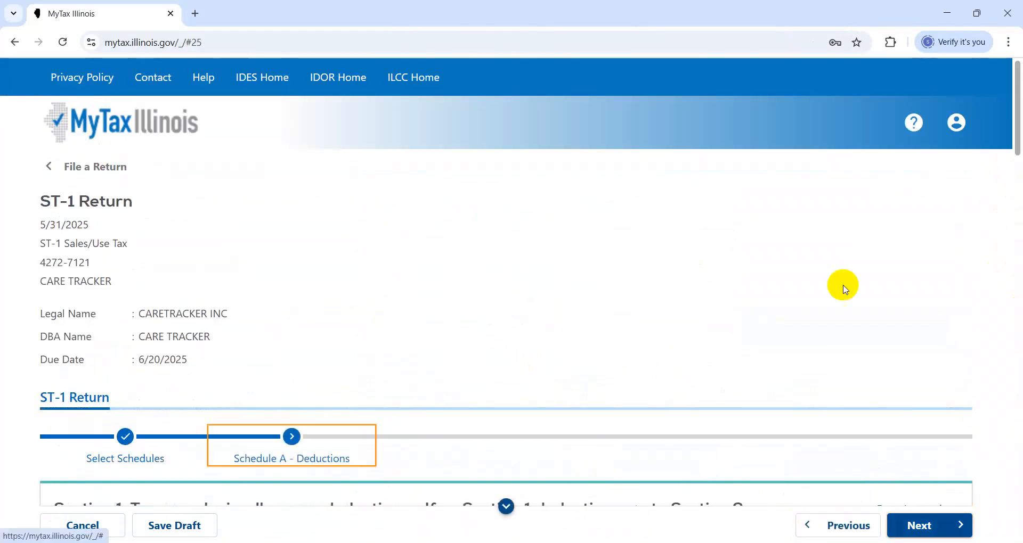
# Step: Continue past the Schedule A deductions and Alcoholic Liquor Purchases pages without entering any amounts
pyautogui.click(1018, 415)
pyautogui.click(785, 226)
pyautogui.hotkey('alt', 'Tab')
pyautogui.hotkey('alt', 'shift', 'Tab')
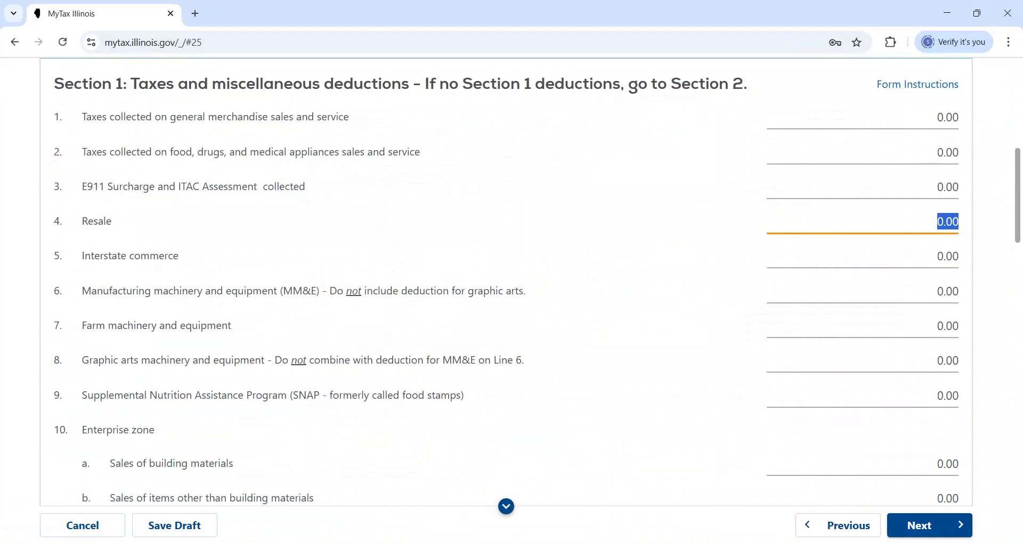
pyautogui.click(916, 525)
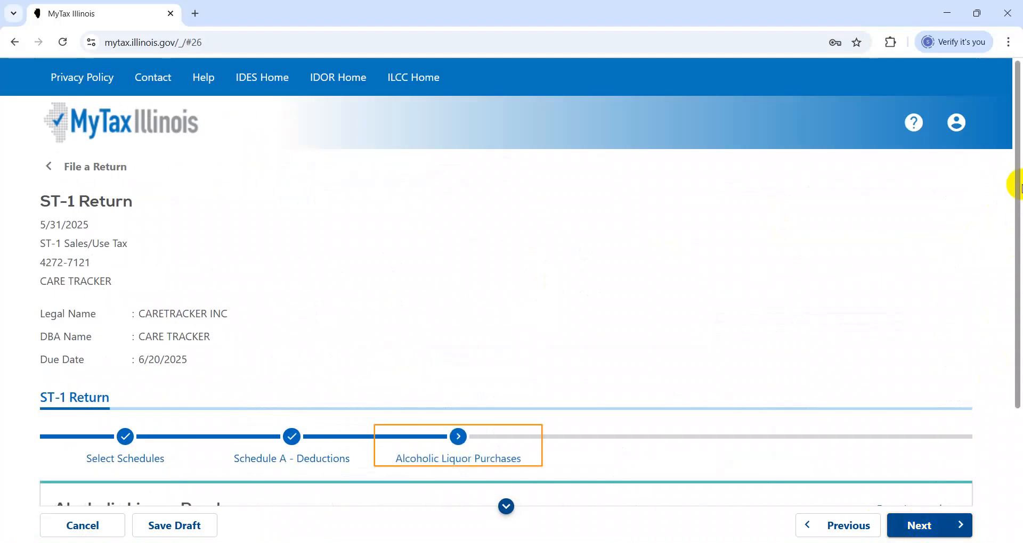
pyautogui.moveTo(1017, 184); pyautogui.dragTo(1017, 262)
pyautogui.click(929, 524)
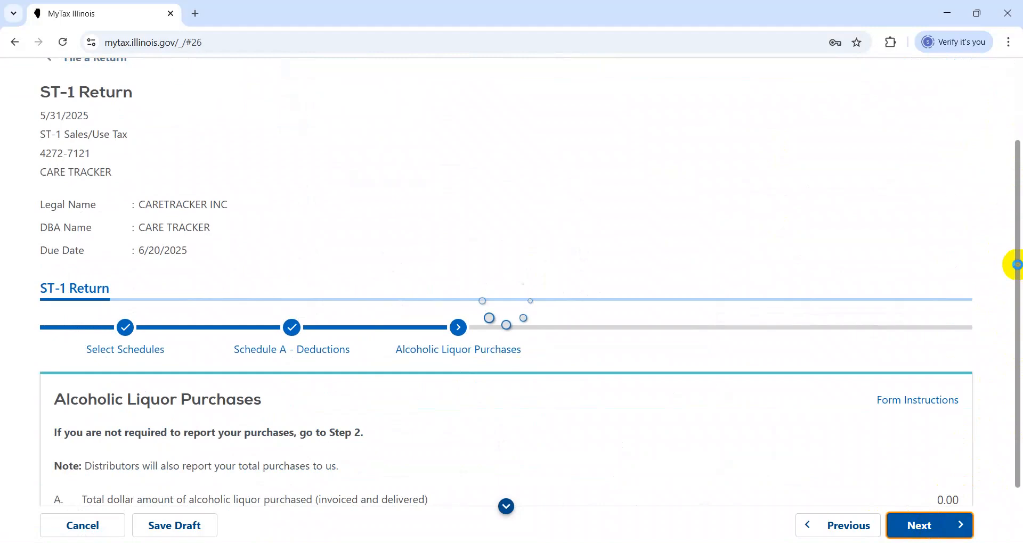
# Step: Set the total receipts on line 1 of the Taxable Receipts section to 2500
pyautogui.moveTo(1017, 270); pyautogui.dragTo(1015, 424)
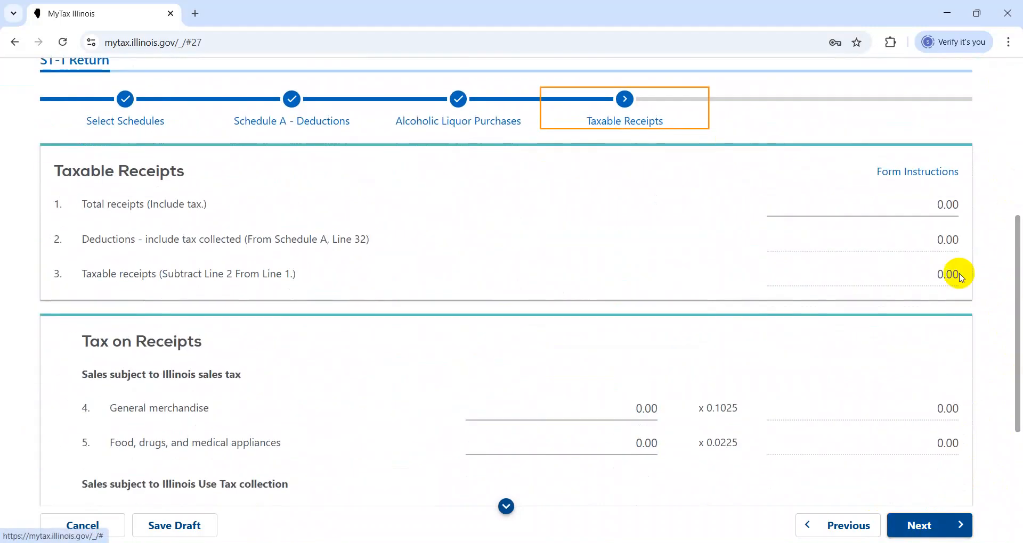
pyautogui.click(886, 195)
pyautogui.write('2500')
pyautogui.press('Tab')
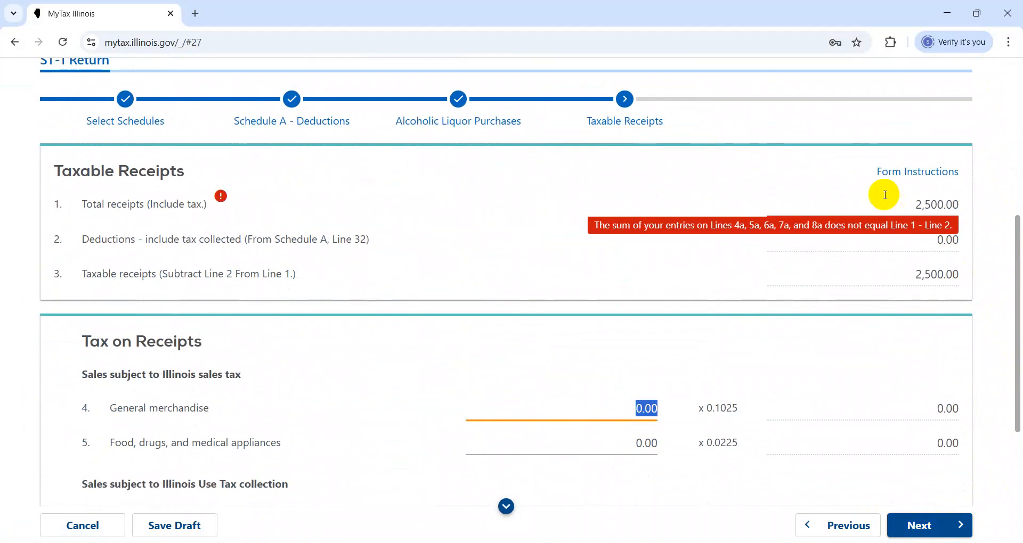
# Step: Examine the Tax on Receipts lines for sales tax, use tax collection and prior rates
pyautogui.press('Tab')
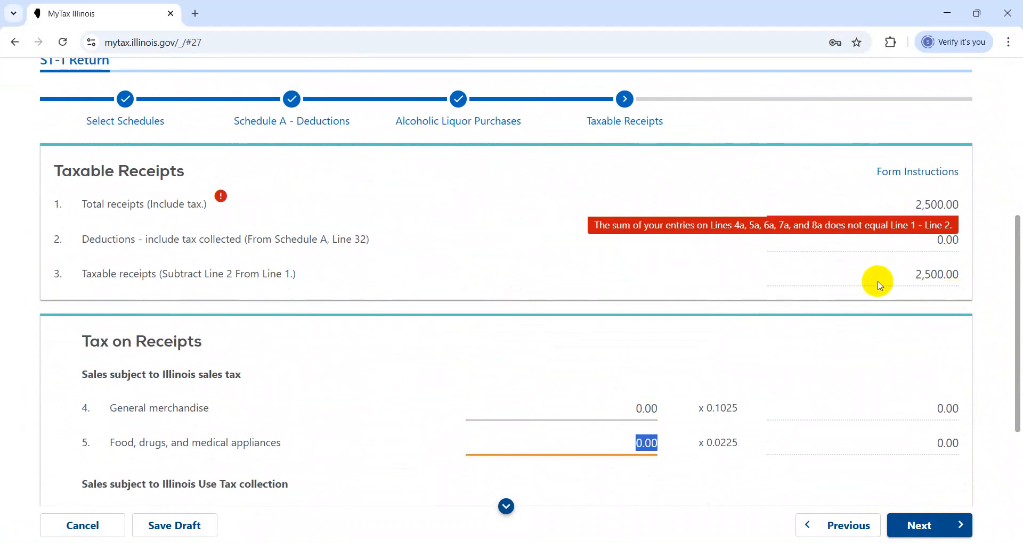
pyautogui.click(1009, 268)
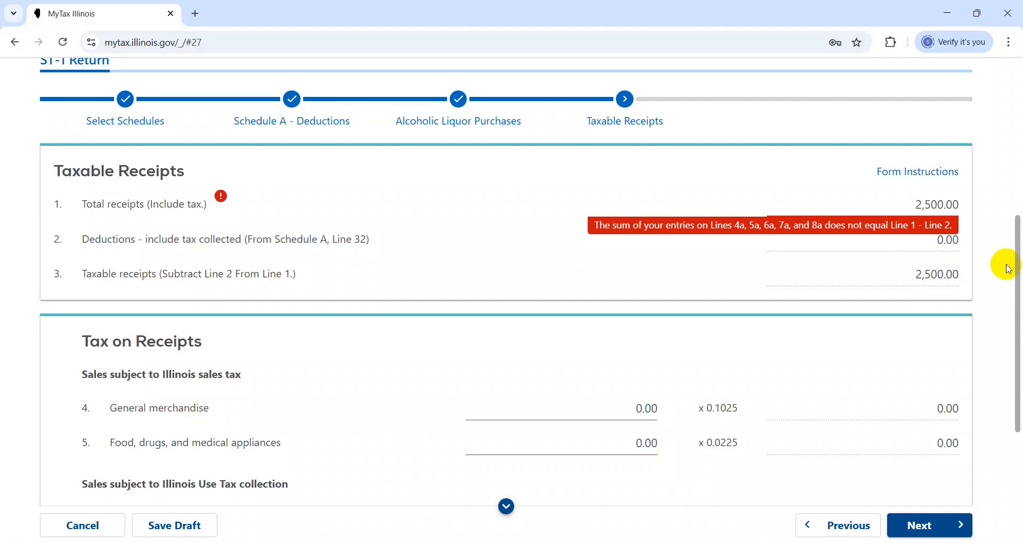
pyautogui.scroll(-2, 1013, 256)
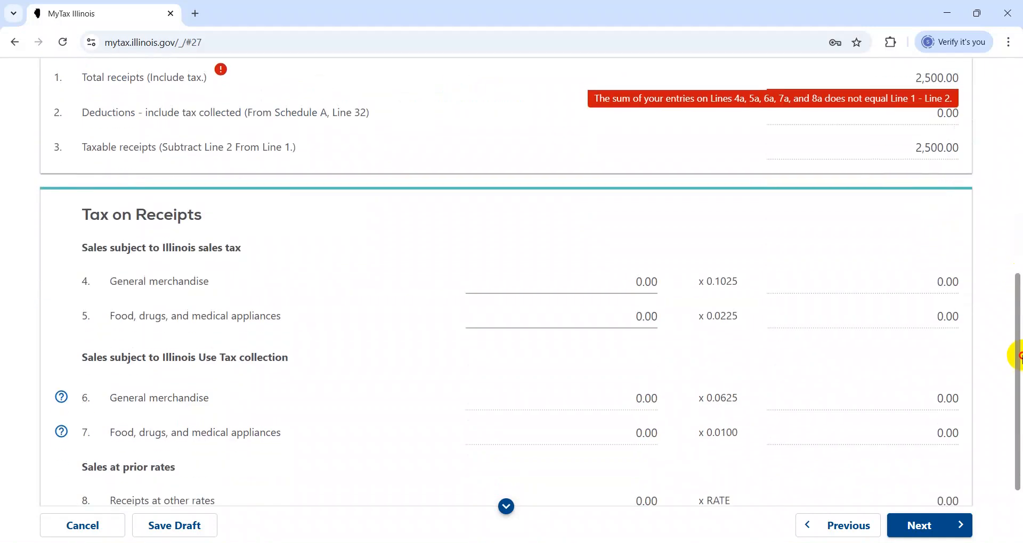
pyautogui.moveTo(1018, 356); pyautogui.dragTo(1012, 411)
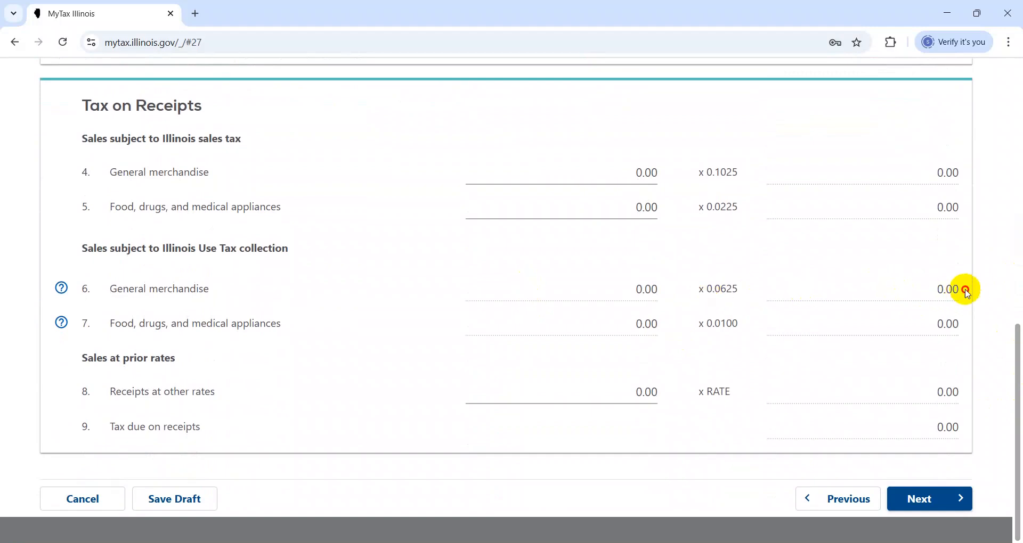
# Step: Read the help note for the general merchandise line 6 under sales subject to Illinois Use Tax collection
pyautogui.moveTo(966, 290); pyautogui.dragTo(897, 295)
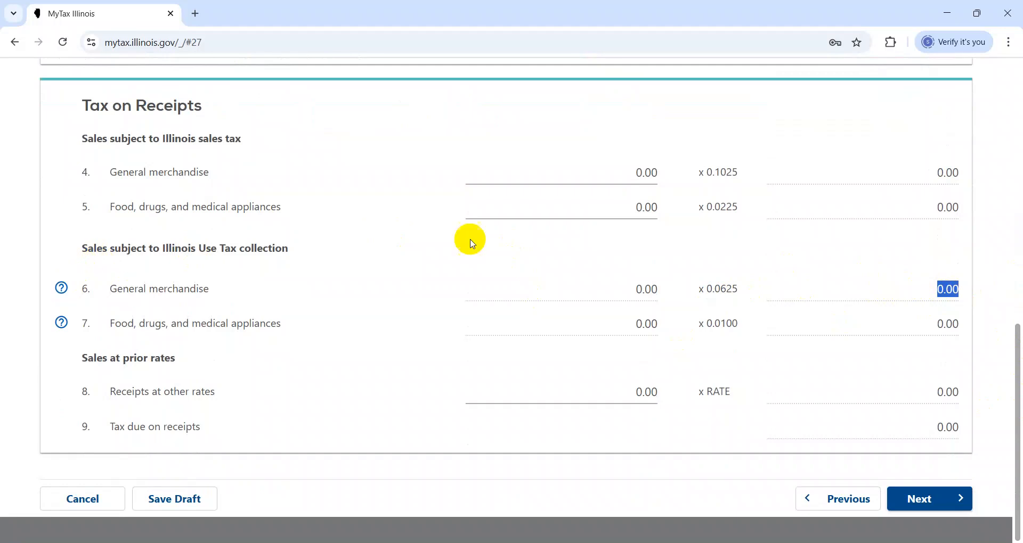
pyautogui.doubleClick(590, 278)
pyautogui.click(604, 297)
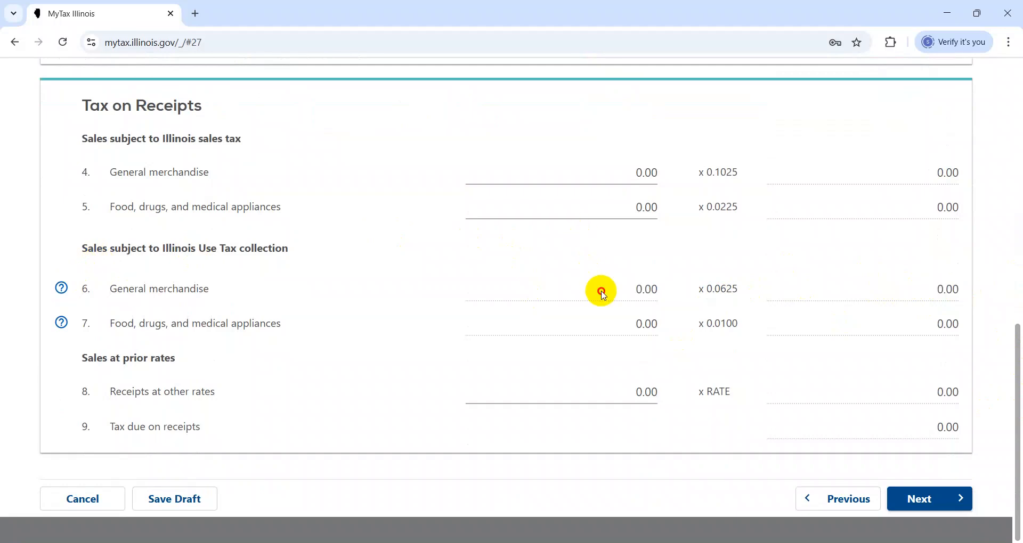
pyautogui.click(61, 288)
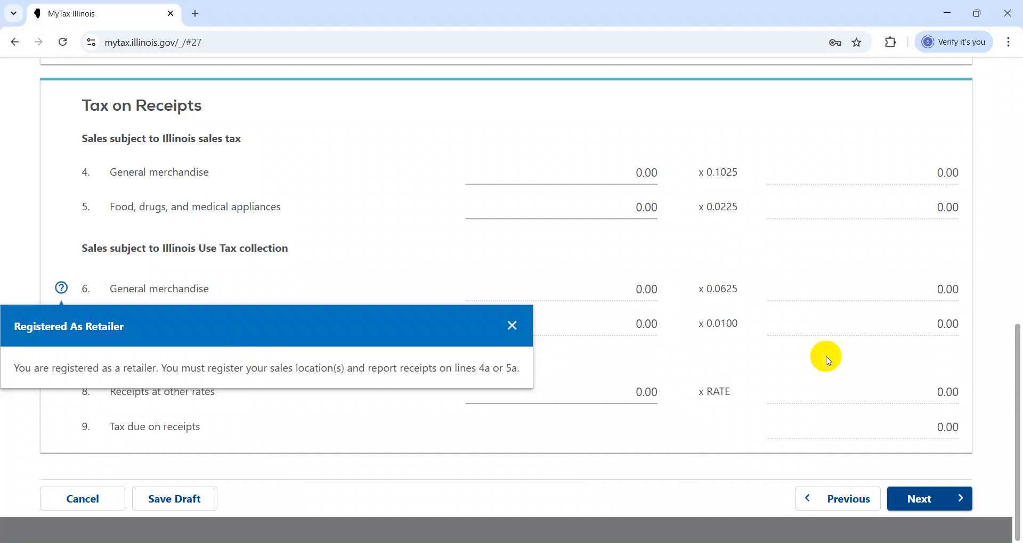
pyautogui.click(483, 438)
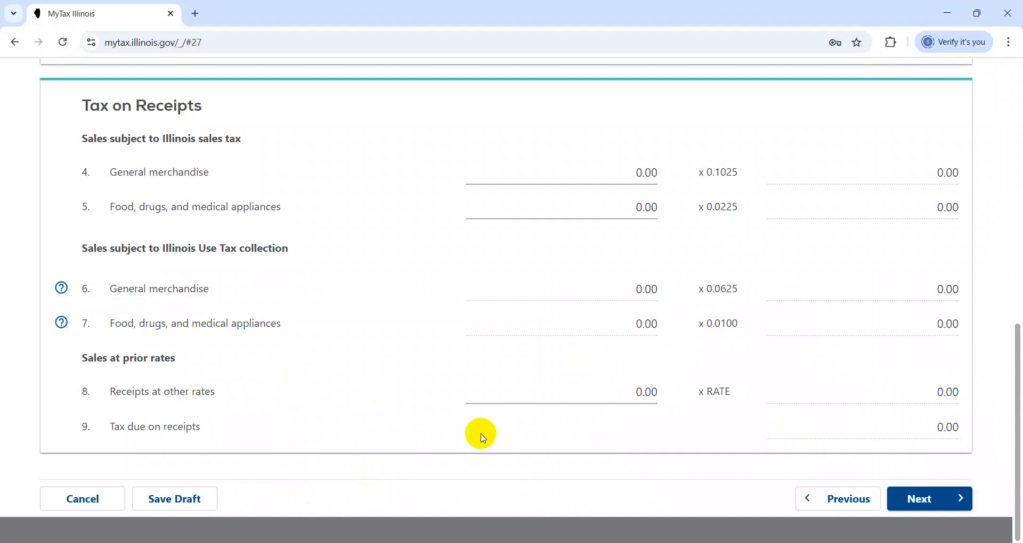
# Step: Switch to the May 2025 (IL) Excel workbook and examine the city, county and special district of both invoices
pyautogui.hotkey('alt', 'Tab')
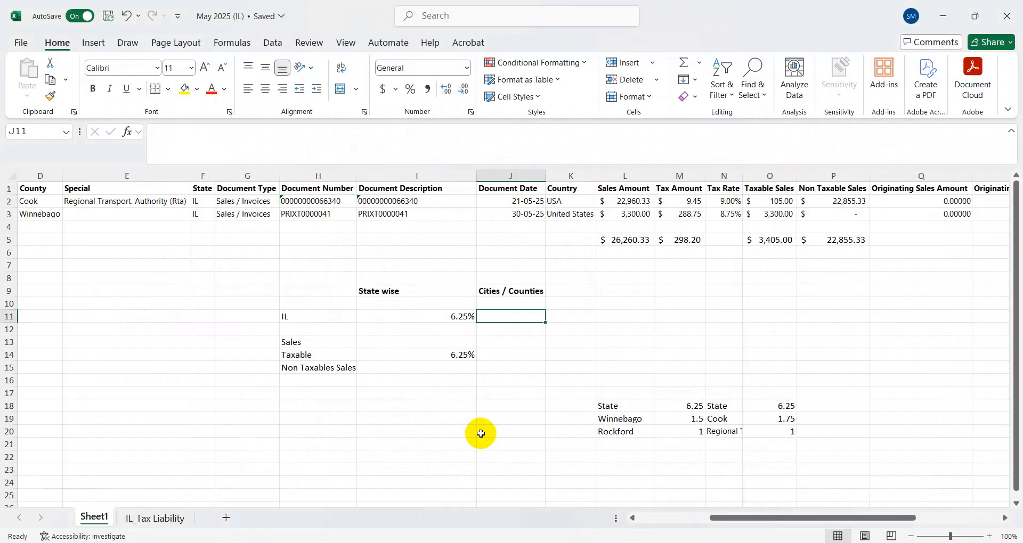
pyautogui.hotkey('ctrl', 'Up')
pyautogui.hotkey('ctrl', 'Up')
pyautogui.hotkey('ctrl', 'Up')
pyautogui.hotkey('ctrl', 'Left')
pyautogui.press('Right')
pyautogui.press('Right')
pyautogui.press('Right')
pyautogui.press('Left')
pyautogui.press('Down')
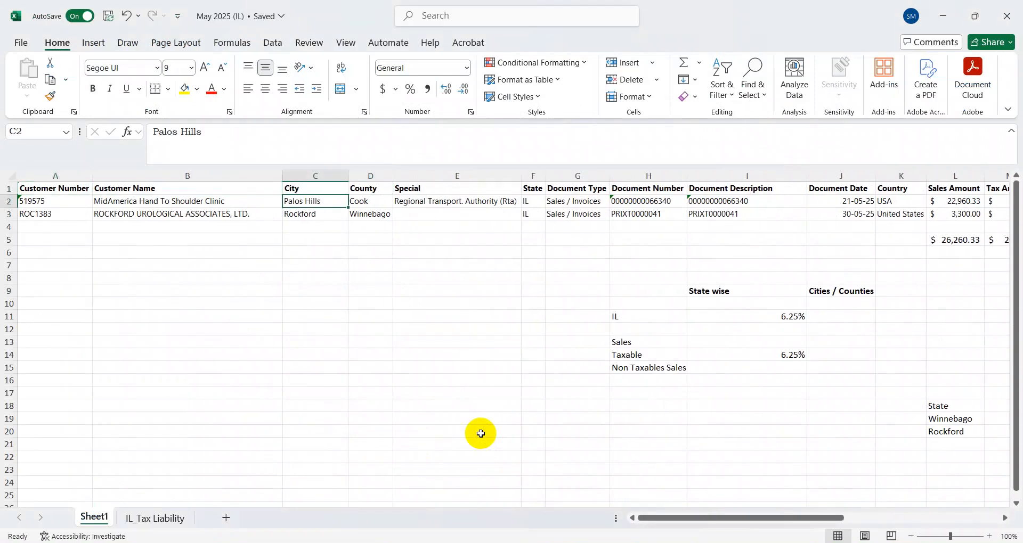
pyautogui.press('Up')
pyautogui.press('Right')
pyautogui.press('Down')
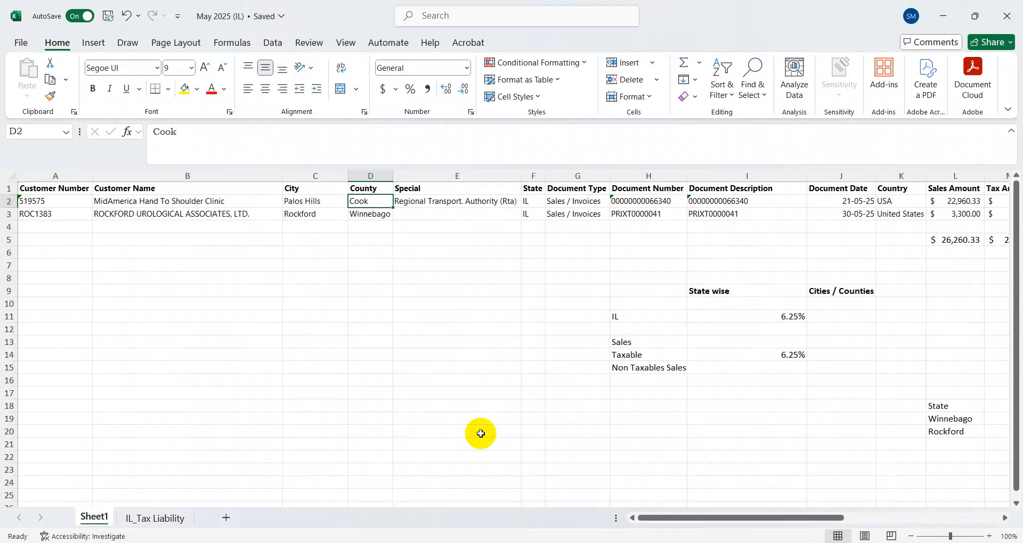
pyautogui.press('Up')
pyautogui.press('Right')
pyautogui.press('Down')
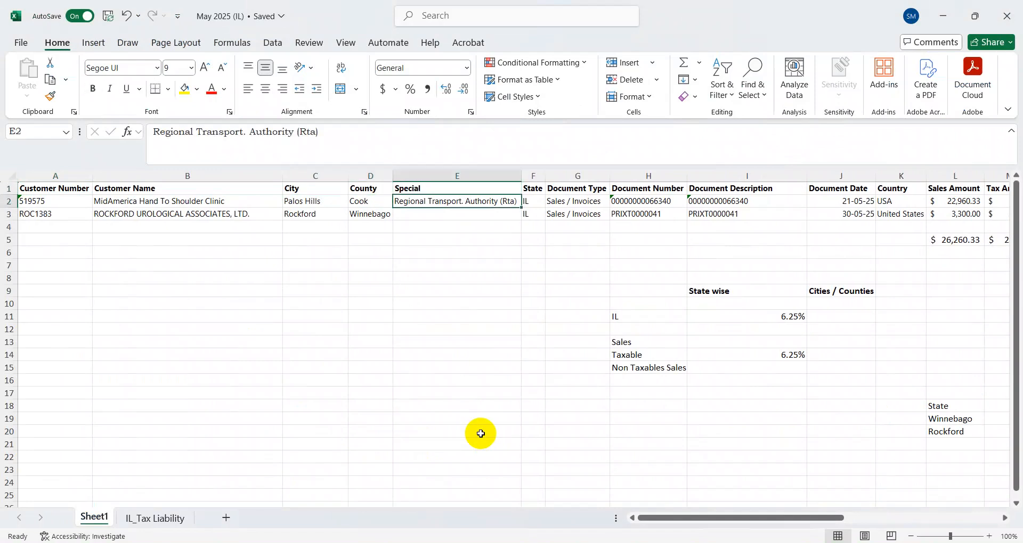
pyautogui.press('Up')
pyautogui.press('Left')
pyautogui.press('Down')
pyautogui.press('Left')
pyautogui.press('Up')
pyautogui.press('Down')
pyautogui.press('Down')
pyautogui.press('Up')
pyautogui.press('Up')
pyautogui.press('Down')
pyautogui.press('Right')
pyautogui.press('Down')
pyautogui.press('Right')
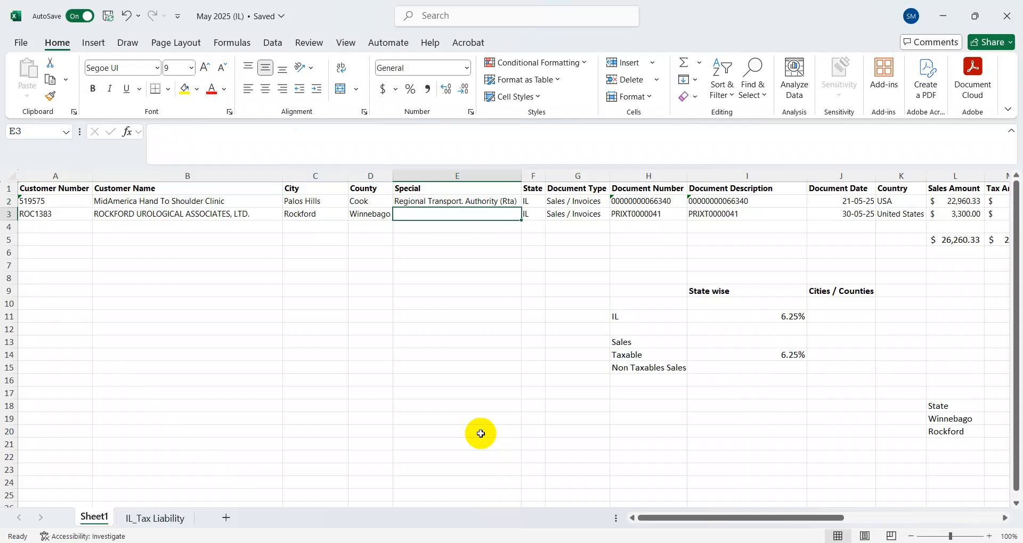
# Step: Check the tax amount and tax rate of the two invoices in rows 2 and 3
pyautogui.press('Right')
pyautogui.press('Right')
pyautogui.press('Right')
pyautogui.press('Right')
pyautogui.press('Right')
pyautogui.press('Right')
pyautogui.press('Right')
pyautogui.press('Right')
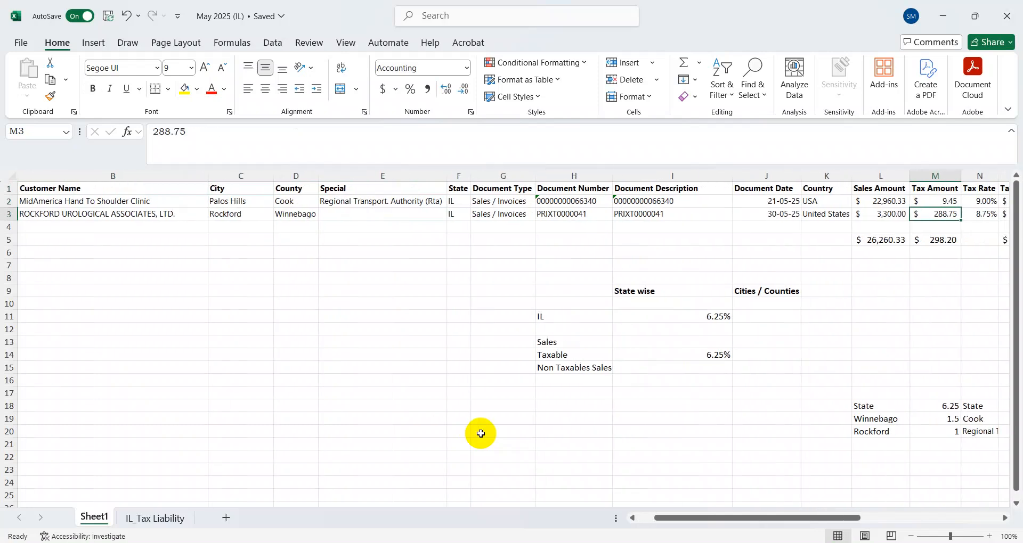
pyautogui.press('Right')
pyautogui.press('Left')
pyautogui.press('Right')
pyautogui.press('Up')
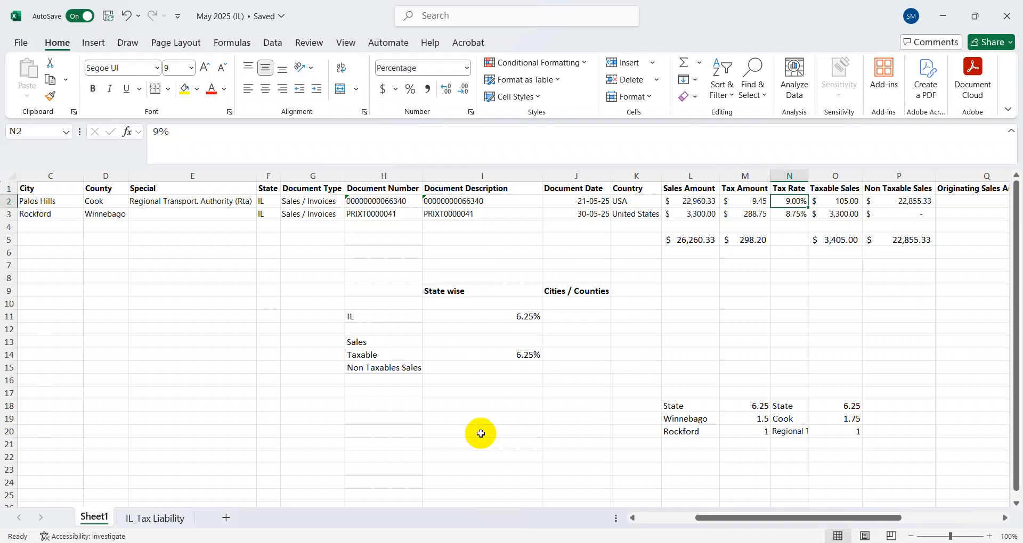
pyautogui.press('Down')
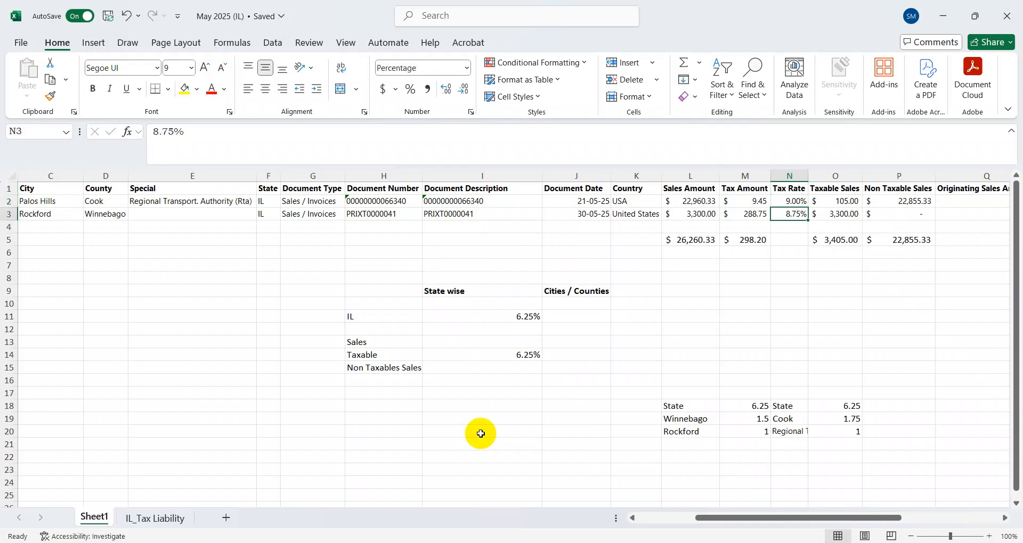
# Step: Total the State, Cook and Regional rates in cell O22 with a SUM of O18:O20
pyautogui.press('Down')
pyautogui.press('Down')
pyautogui.press('Down')
pyautogui.press('Down')
pyautogui.press('Down')
pyautogui.press('Down')
pyautogui.press('Down')
pyautogui.press('Down')
pyautogui.press('Down')
pyautogui.press('Down')
pyautogui.press('Down')
pyautogui.press('Down')
pyautogui.press('Down')
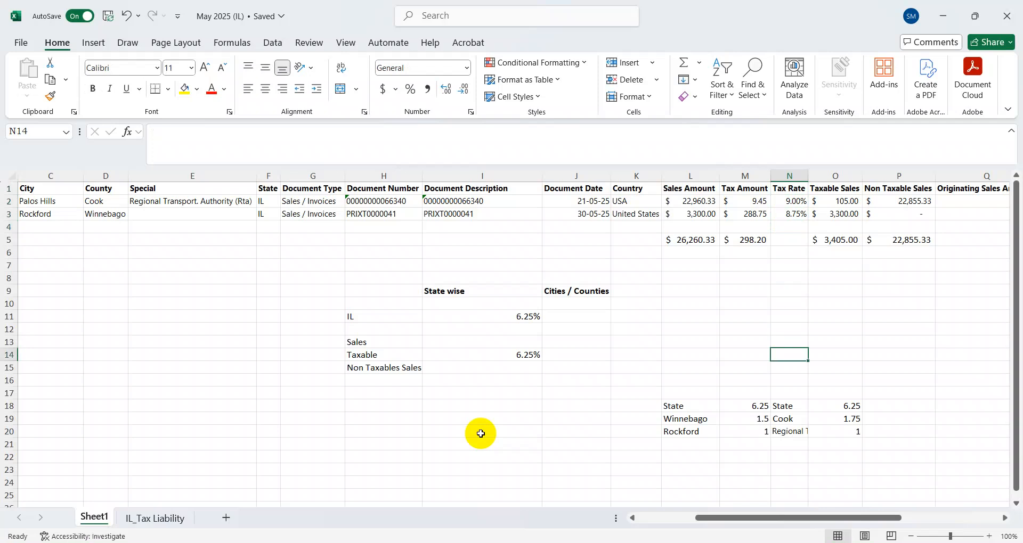
pyautogui.press('Down')
pyautogui.press('Right')
pyautogui.press('Down')
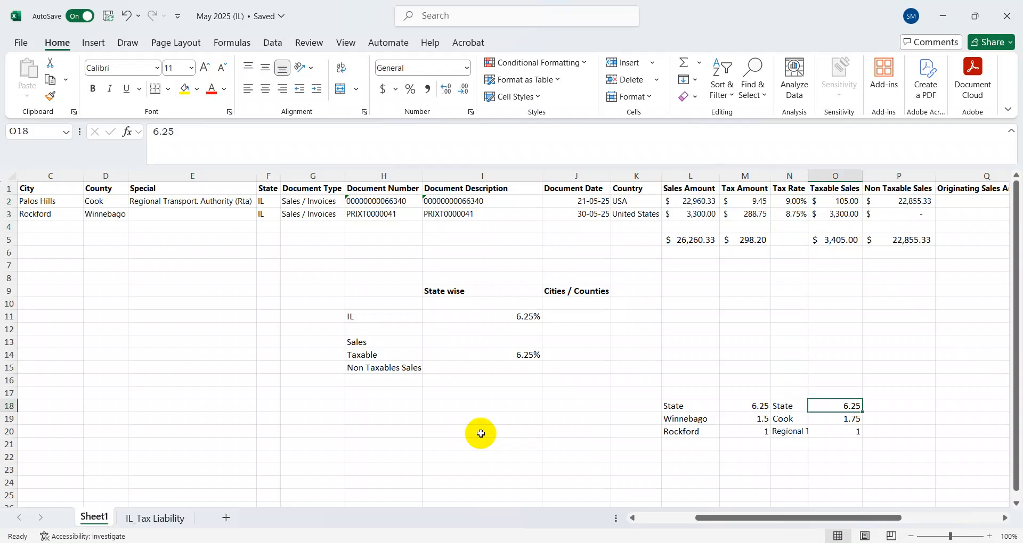
pyautogui.press('Down')
pyautogui.press('Down')
pyautogui.press('Down')
pyautogui.press('Down')
pyautogui.write('=SUM(')
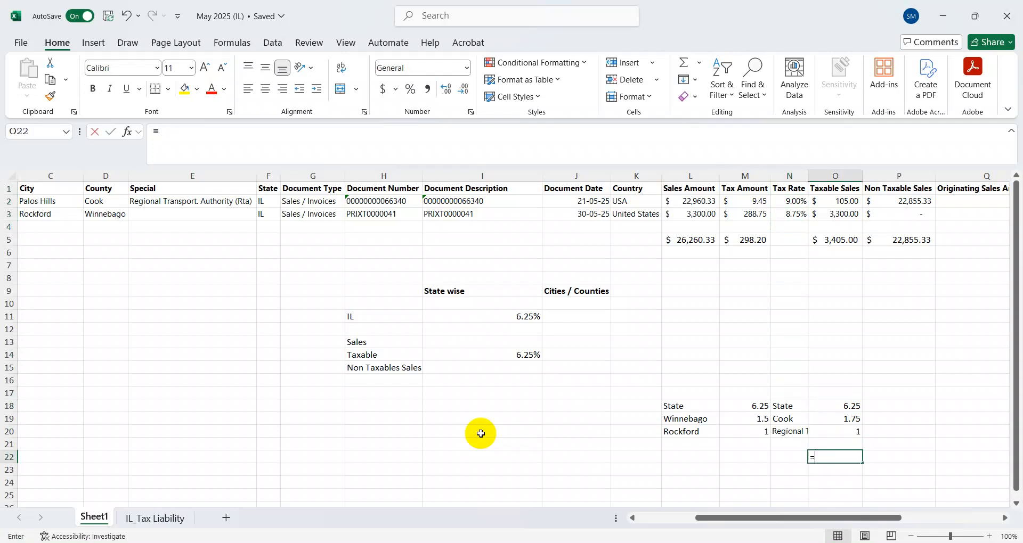
pyautogui.press('Up')
pyautogui.press('Up')
pyautogui.hotkey('shift', 'Up')
pyautogui.hotkey('shift', 'Up')
pyautogui.hotkey('ctrl', 'Return')
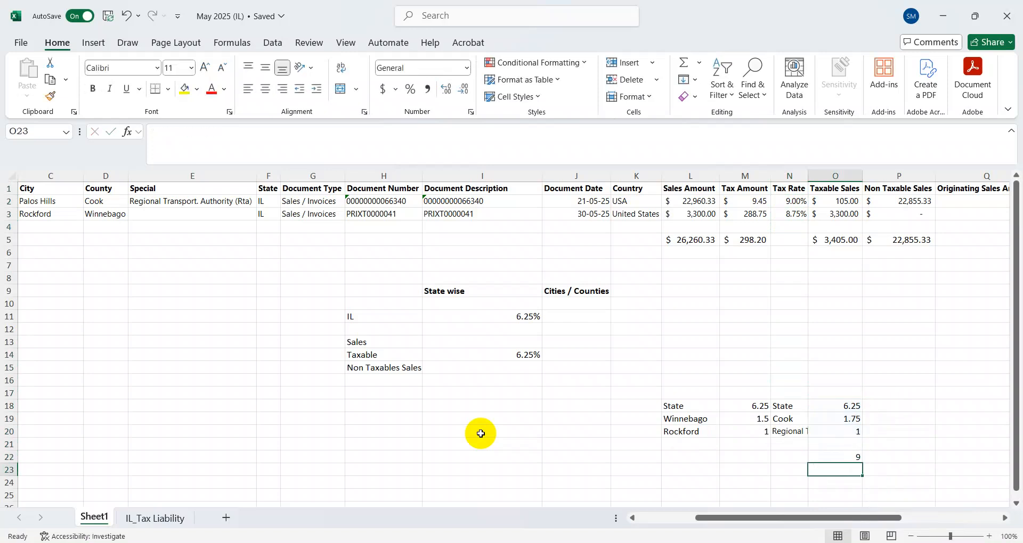
# Step: Bold the State, Cook and Regional labels in N18:N20
pyautogui.press('Up')
pyautogui.press('Up')
pyautogui.press('Left')
pyautogui.press('Up')
pyautogui.press('Up')
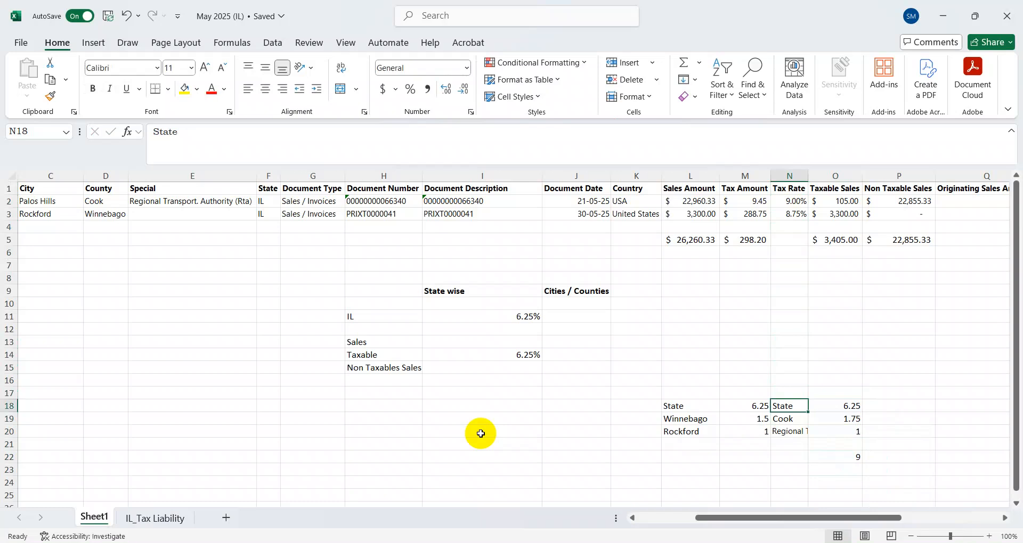
pyautogui.hotkey('ctrl', 'b')
pyautogui.press('Down')
pyautogui.hotkey('ctrl', 'b')
pyautogui.press('Down')
pyautogui.hotkey('ctrl', 'b')
# Step: Copy the rate total formula from O22 to M22 to sum the Rockford rates in M18:M20
pyautogui.press('Down')
pyautogui.press('Right')
pyautogui.press('Down')
pyautogui.hotkey('ctrl', 'c')
pyautogui.press('Left')
pyautogui.press('Left')
pyautogui.press('Return')
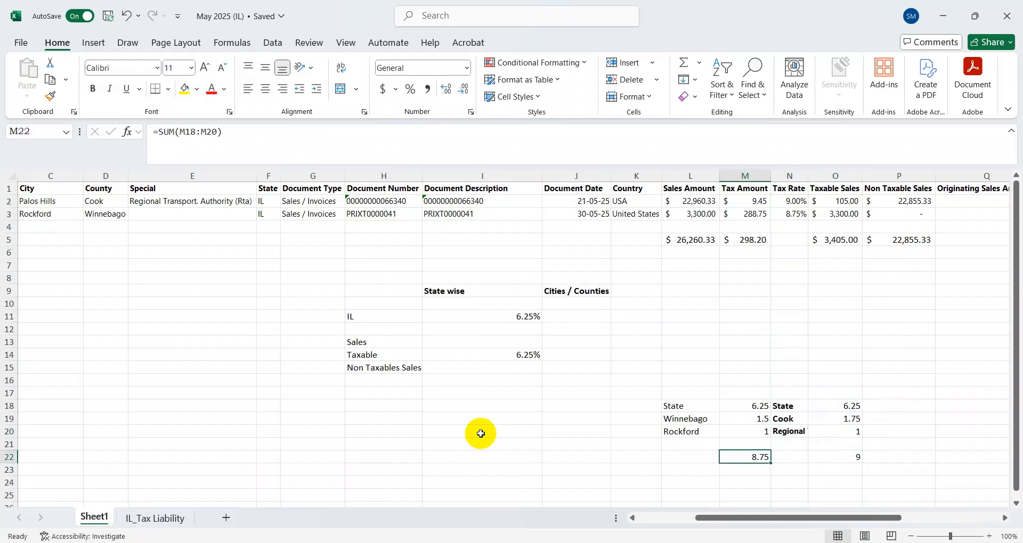
# Step: Bold the State, Winnebago and Rockford labels with their rates in L18:M20
pyautogui.press('Up')
pyautogui.press('Up')
pyautogui.press('Up')
pyautogui.press('Up')
pyautogui.press('Left')
pyautogui.hotkey('shift', 'Right')
pyautogui.hotkey('ctrl', 'b')
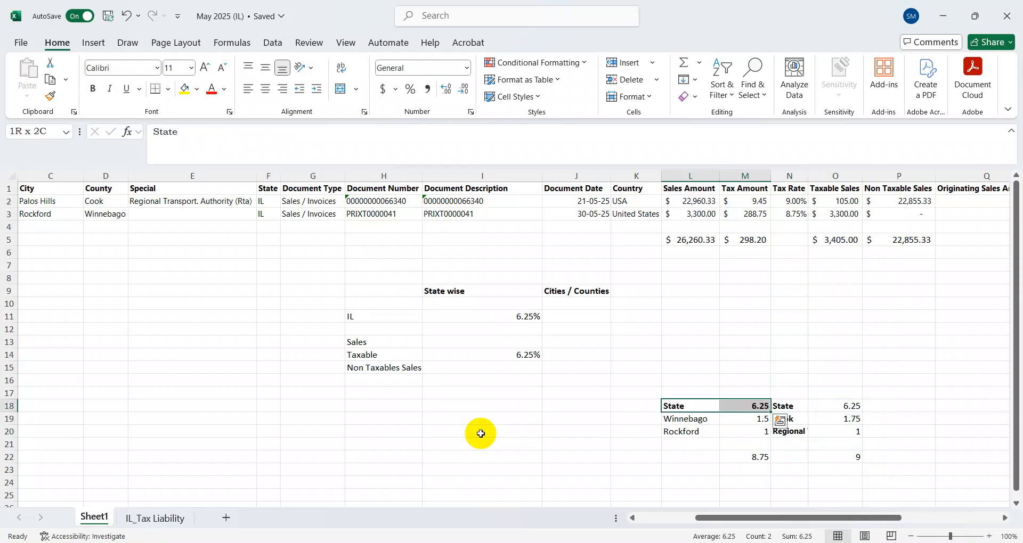
pyautogui.press('Down')
pyautogui.hotkey('shift', 'Right')
pyautogui.hotkey('ctrl', 'b')
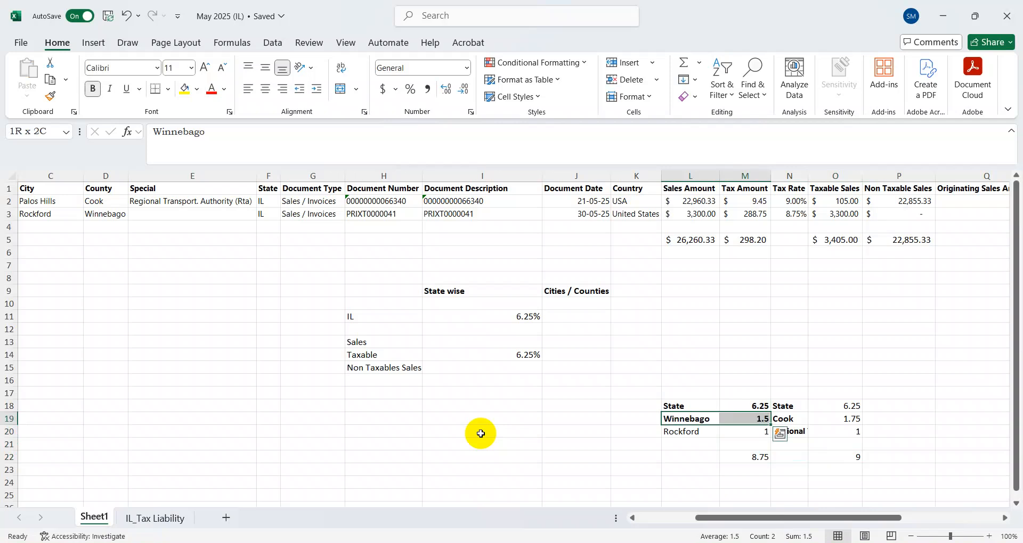
pyautogui.press('Down')
pyautogui.hotkey('shift', 'Right')
pyautogui.hotkey('ctrl', 'b')
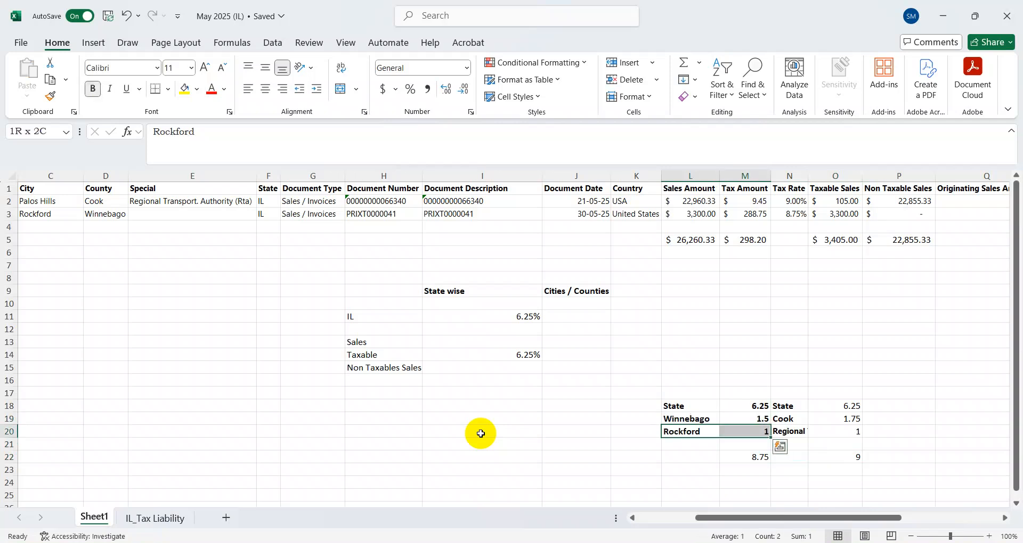
# Step: Review the State entry in the Cook county rate breakdown starting at N18
pyautogui.press('Up')
pyautogui.press('Right')
pyautogui.press('Right')
pyautogui.press('Up')
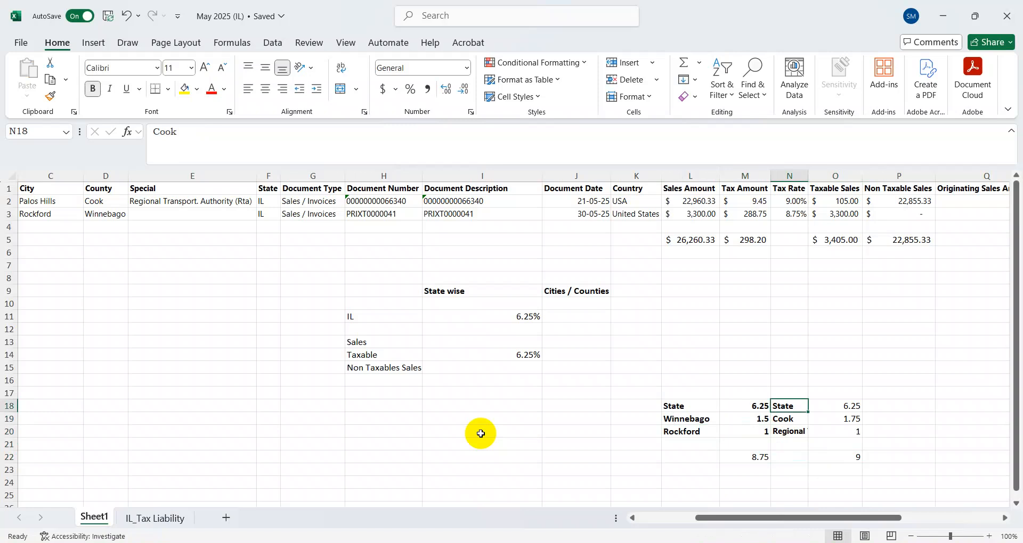
pyautogui.press('Up')
pyautogui.press('Up')
pyautogui.press('Up')
pyautogui.press('Up')
pyautogui.press('Up')
pyautogui.press('Up')
pyautogui.press('Up')
pyautogui.press('Up')
pyautogui.press('Up')
pyautogui.press('Up')
pyautogui.press('Up')
pyautogui.press('Up')
pyautogui.press('Up')
pyautogui.press('Up')
pyautogui.press('Up')
pyautogui.press('Up')
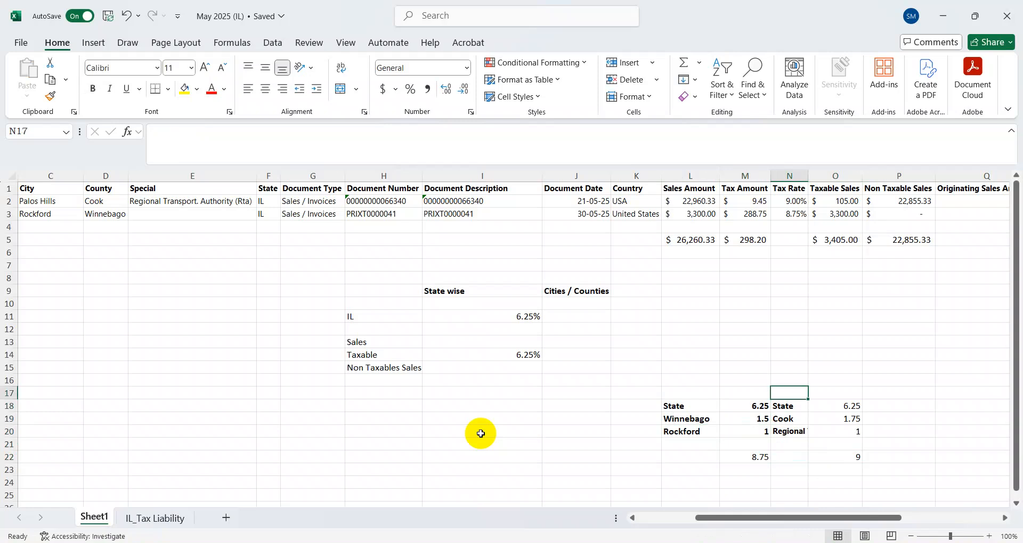
pyautogui.hotkey('shift', 'Down')
pyautogui.hotkey('shift', 'Home')
pyautogui.press('Down')
pyautogui.press('Down')
pyautogui.press('Down')
pyautogui.press('Down')
pyautogui.press('Down')
pyautogui.press('Down')
pyautogui.press('Down')
pyautogui.press('Down')
pyautogui.press('Down')
pyautogui.press('Down')
pyautogui.press('Down')
pyautogui.press('Down')
pyautogui.press('Down')
pyautogui.press('Down')
pyautogui.press('Down')
pyautogui.press('Down')
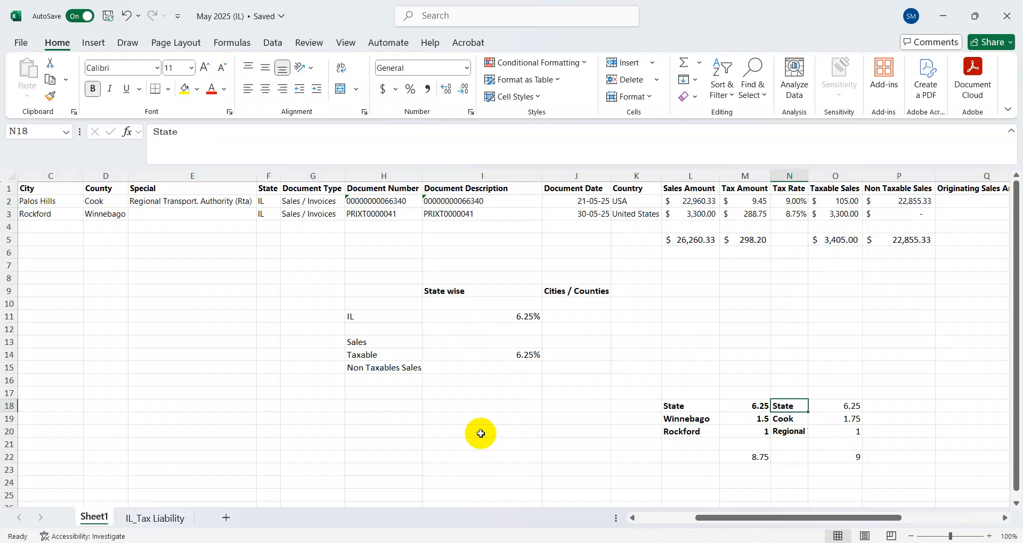
# Step: Compare the local rates for Winnebago, Rockford, Cook and Regional in rows 19 and 20 of the breakdown
pyautogui.press('Down')
pyautogui.press('Down')
pyautogui.press('Left')
pyautogui.press('Left')
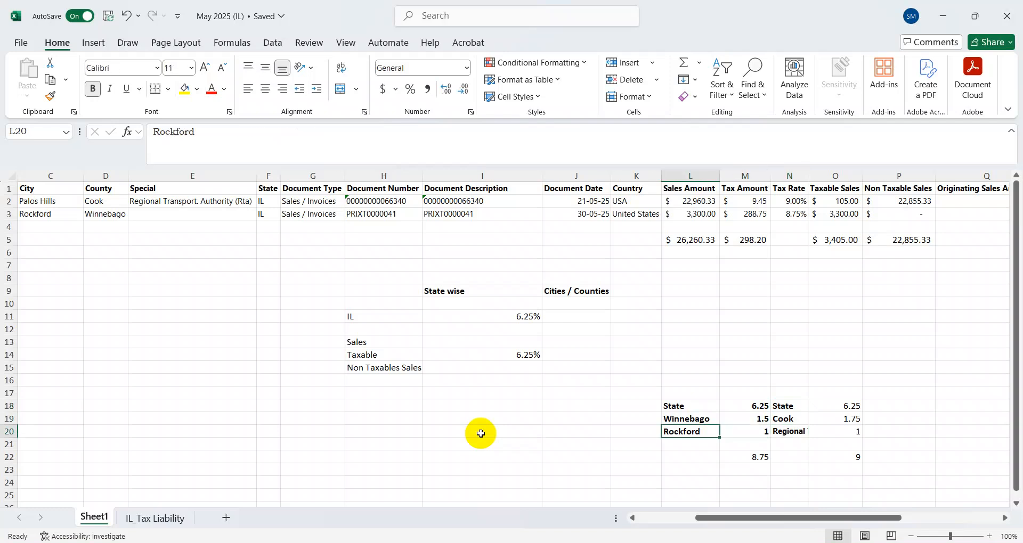
pyautogui.press('Right')
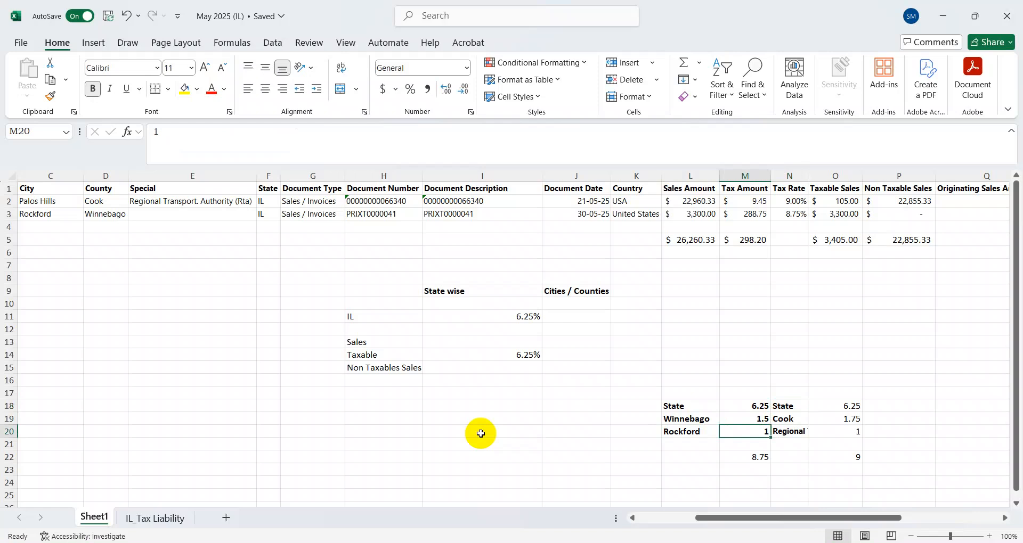
pyautogui.press('Up')
pyautogui.press('Left')
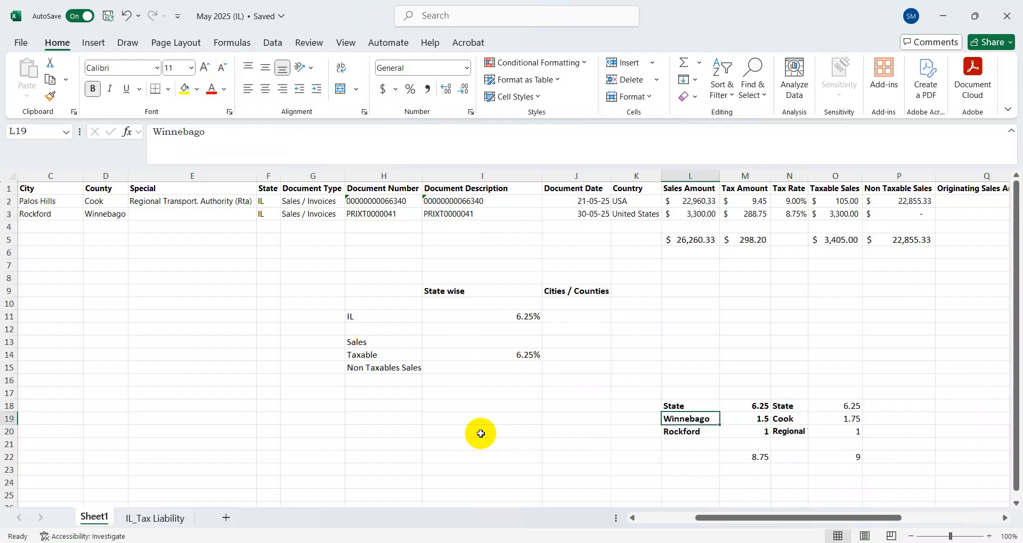
pyautogui.hotkey('shift', 'Down')
pyautogui.hotkey('shift', 'Right')
pyautogui.hotkey('shift', 'Right')
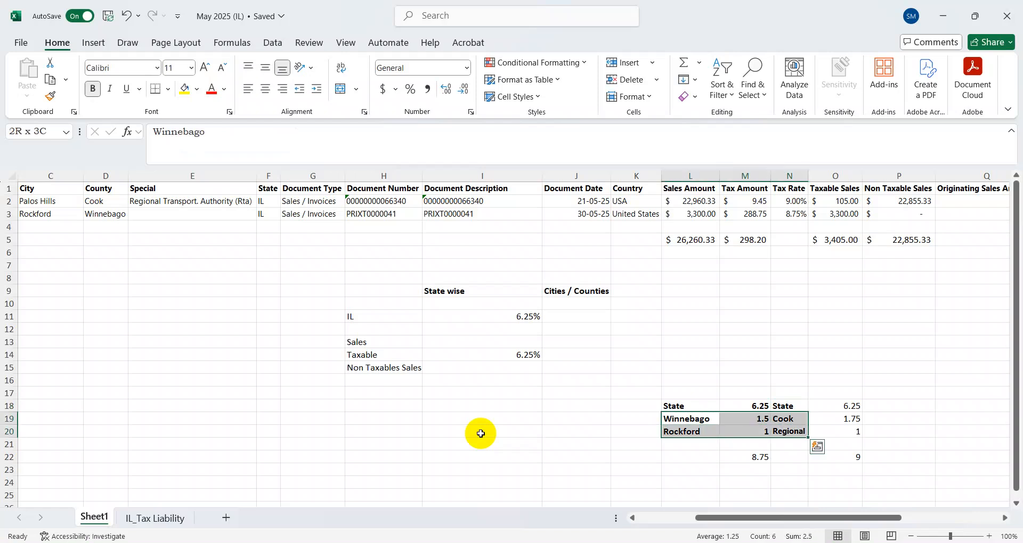
pyautogui.hotkey('shift', 'Left')
pyautogui.hotkey('shift', 'Left')
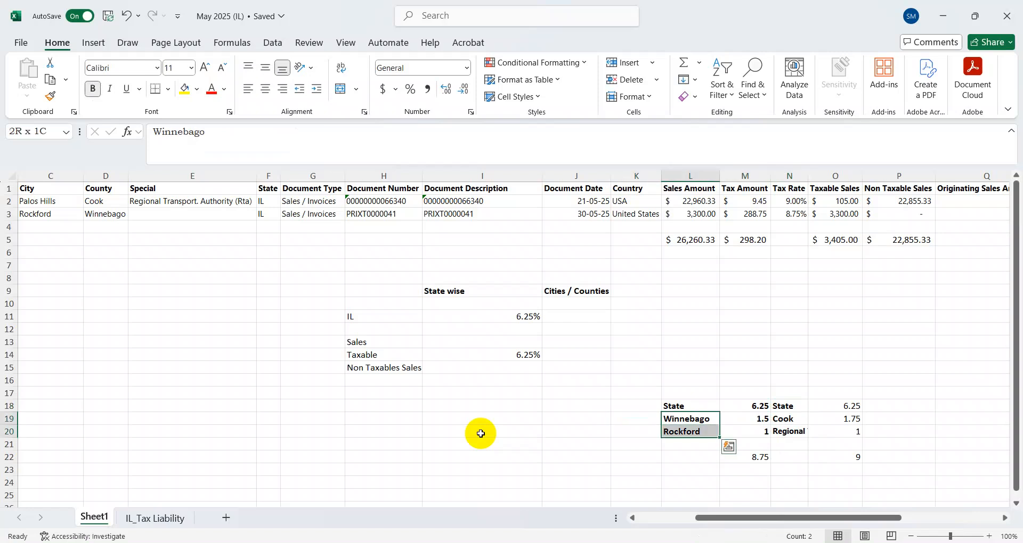
# Step: Switch back to MyTax Illinois, cancel the ST-1 return in progress and confirm leaving it
pyautogui.hotkey('alt', 'Tab')
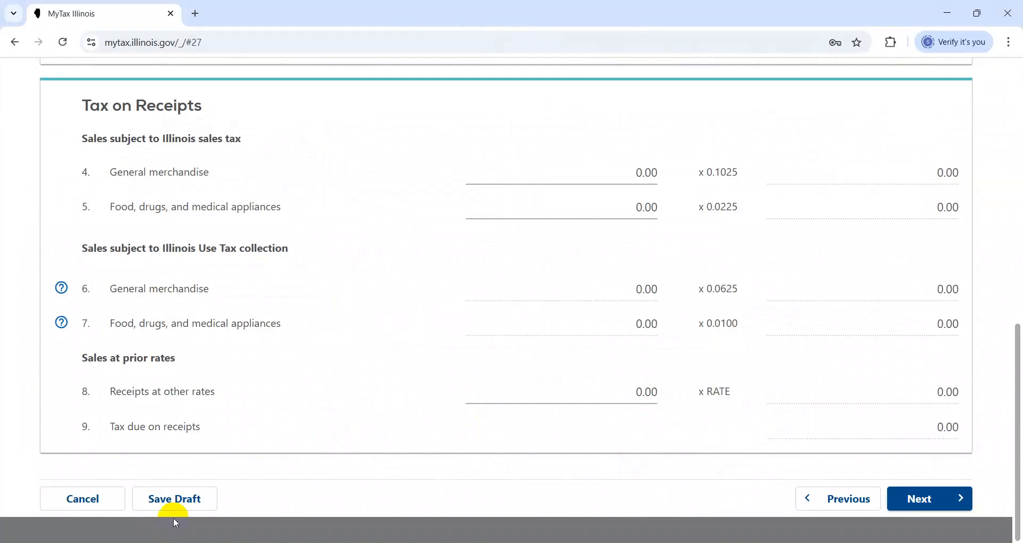
pyautogui.click(86, 502)
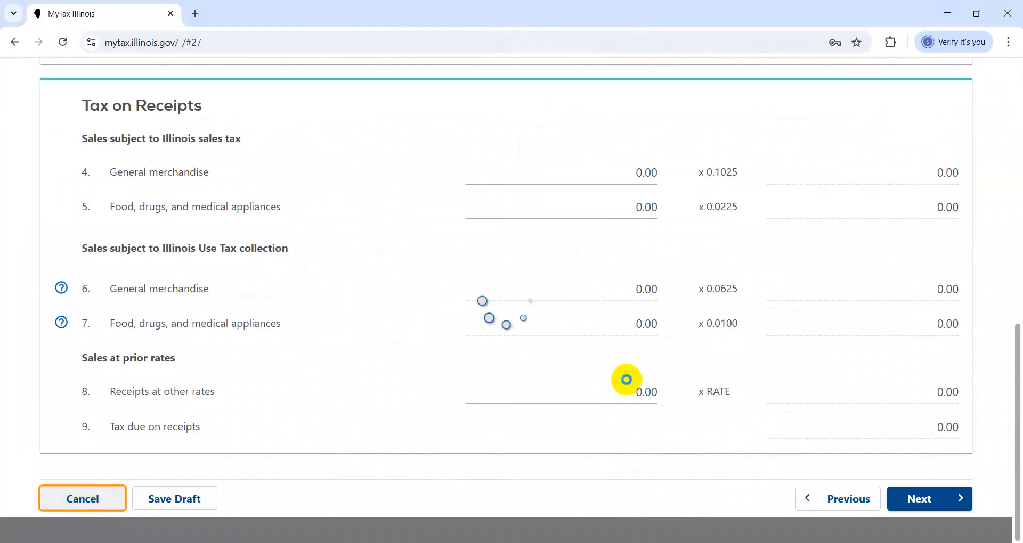
pyautogui.click(602, 373)
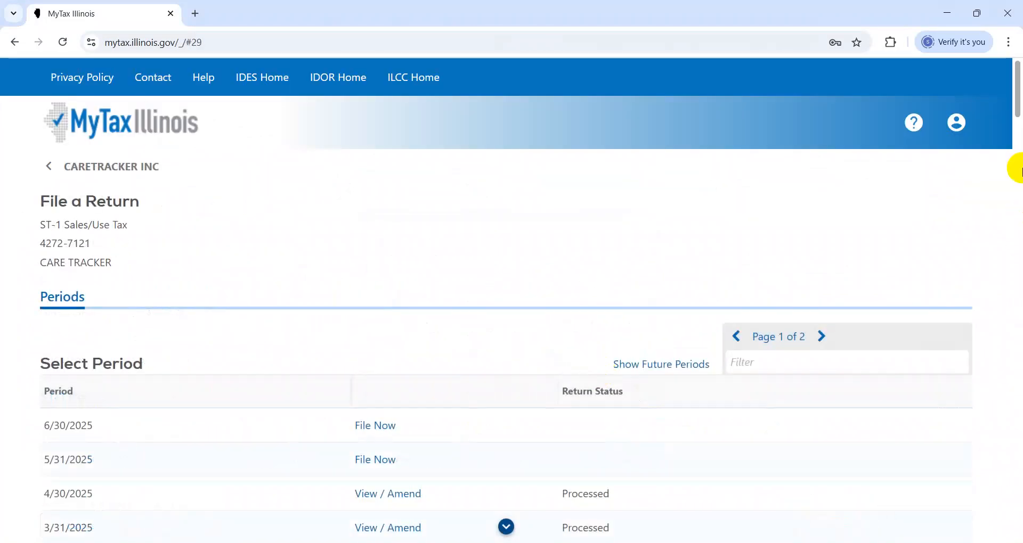
# Step: Go back to the CareTracker Inc account overview and find the ST-1 Sales/Use Tax account
pyautogui.click(121, 171)
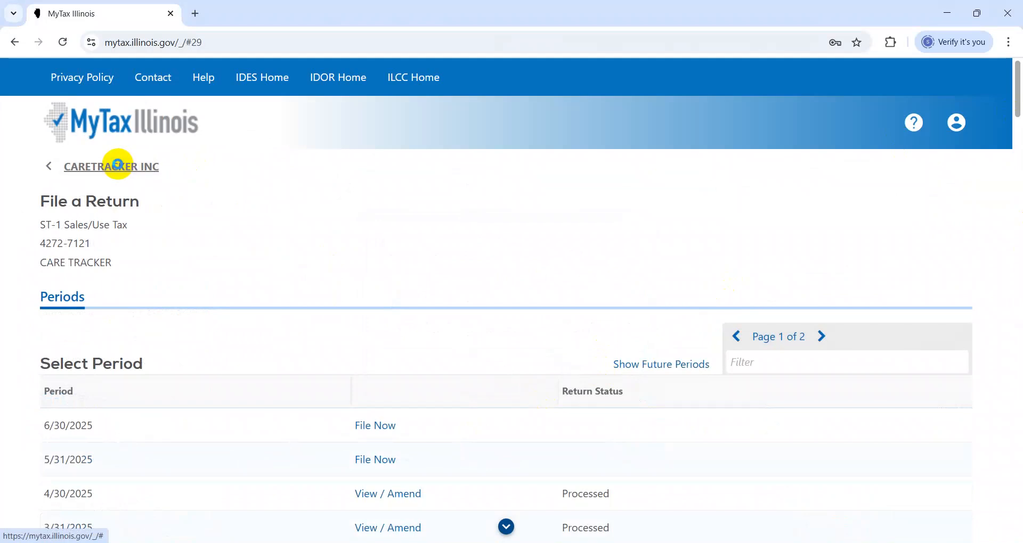
pyautogui.scroll(-8, 780, 228)
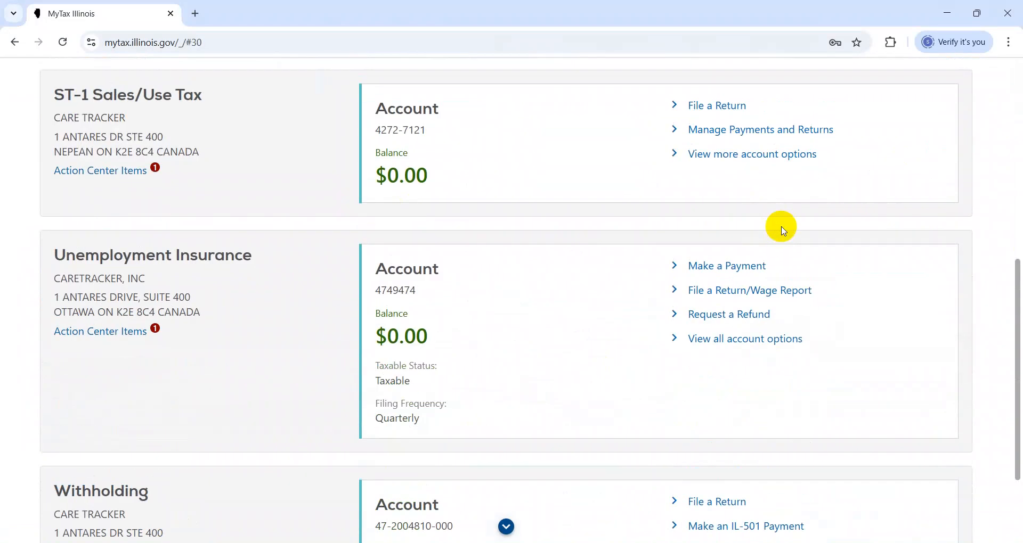
pyautogui.moveTo(1014, 343); pyautogui.dragTo(1012, 325)
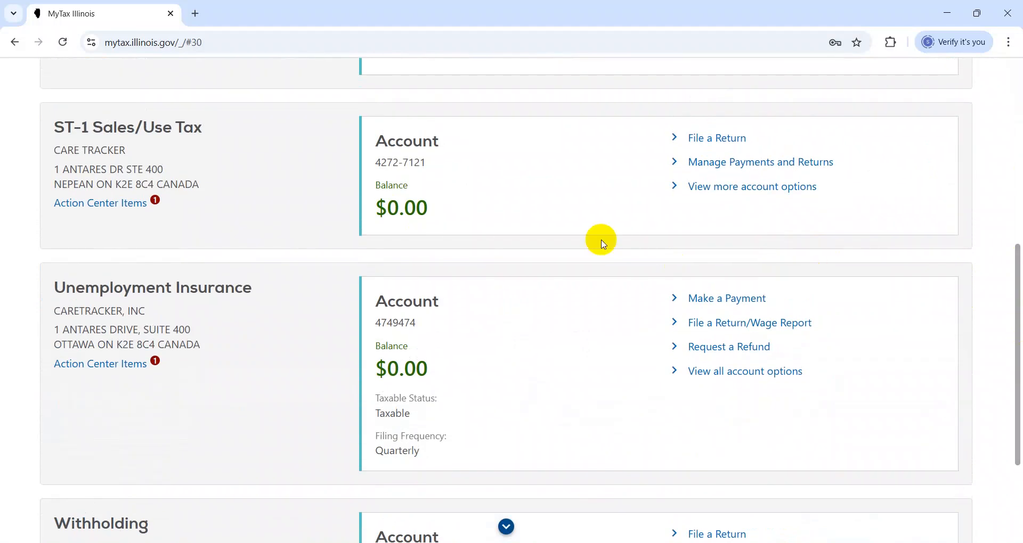
# Step: Open Maintain Locations from the additional account options of the ST-1 Sales/Use Tax account
pyautogui.click(771, 187)
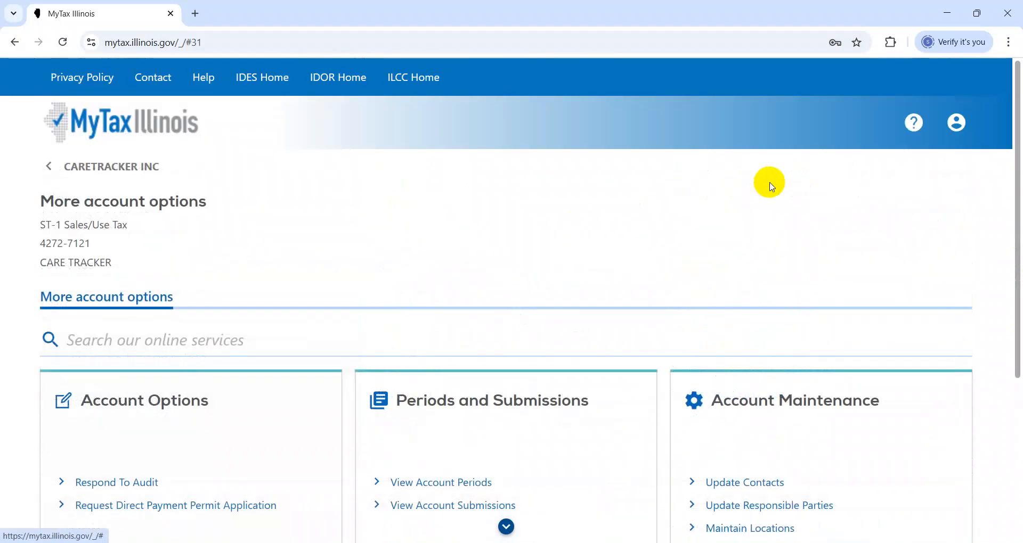
pyautogui.moveTo(1014, 242); pyautogui.dragTo(1009, 320)
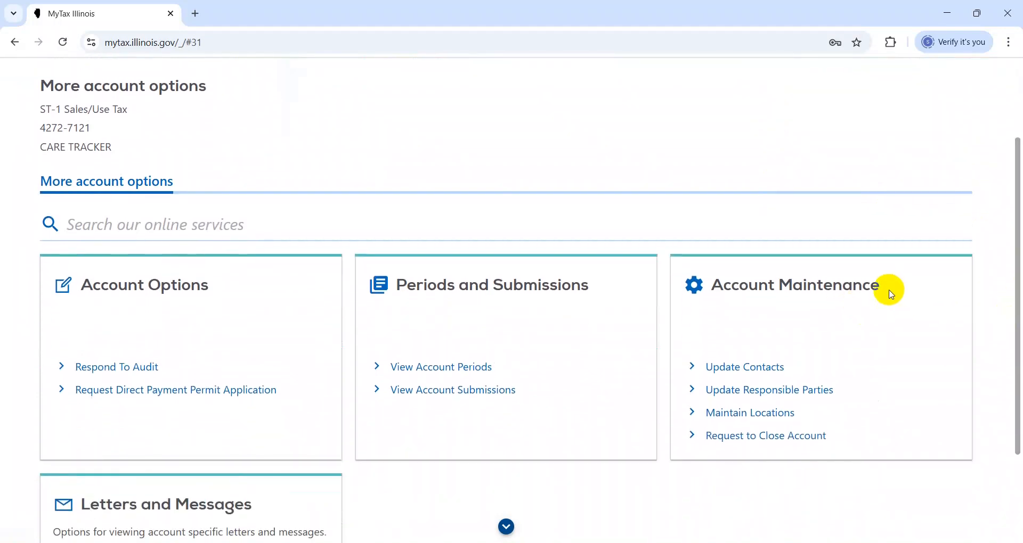
pyautogui.scroll(-2, 1011, 309)
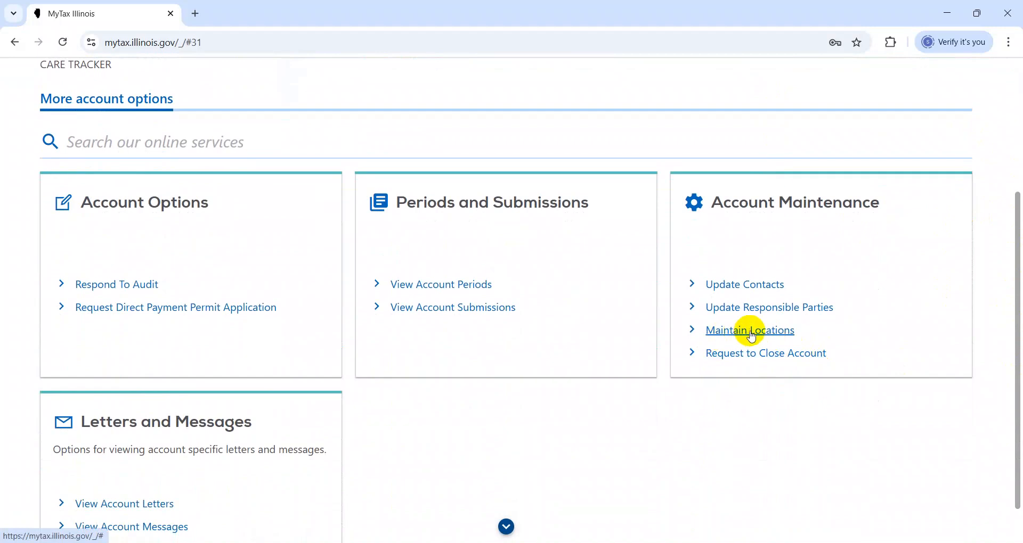
pyautogui.click(740, 332)
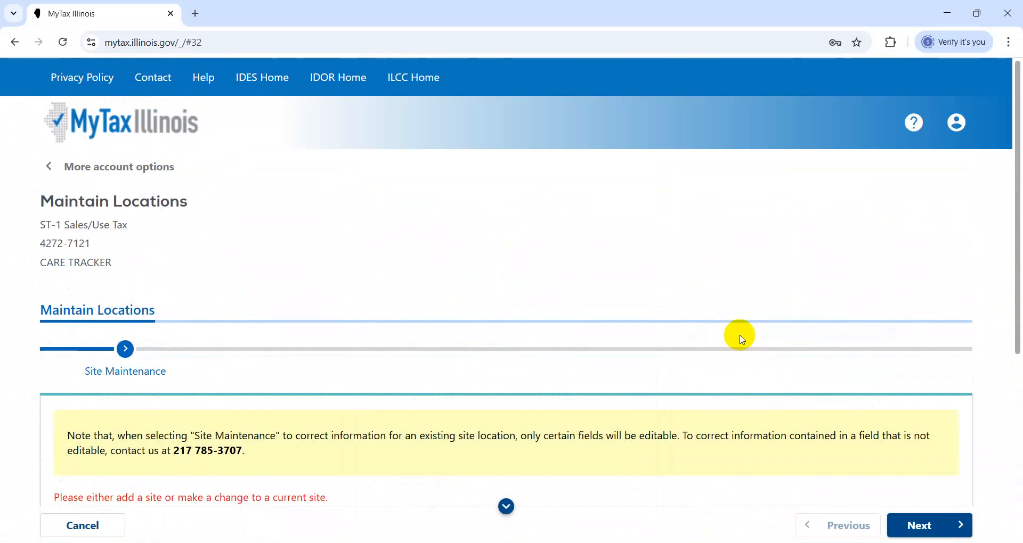
# Step: Proceed through Site Maintenance and Add Permanent Sites without changes to reach the Municipalities and Counties lists under Add Changing Location Sites
pyautogui.moveTo(1016, 279); pyautogui.dragTo(1020, 471)
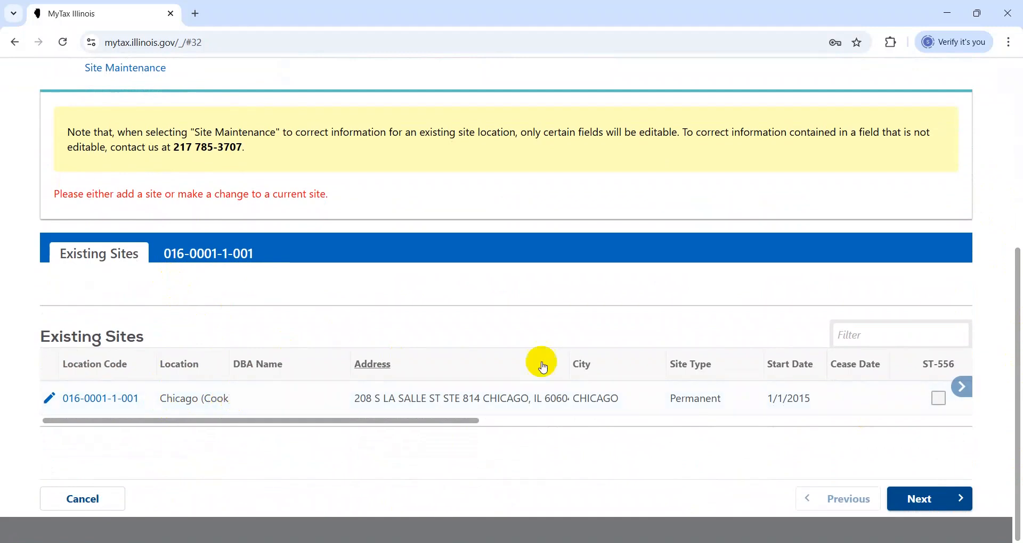
pyautogui.click(936, 503)
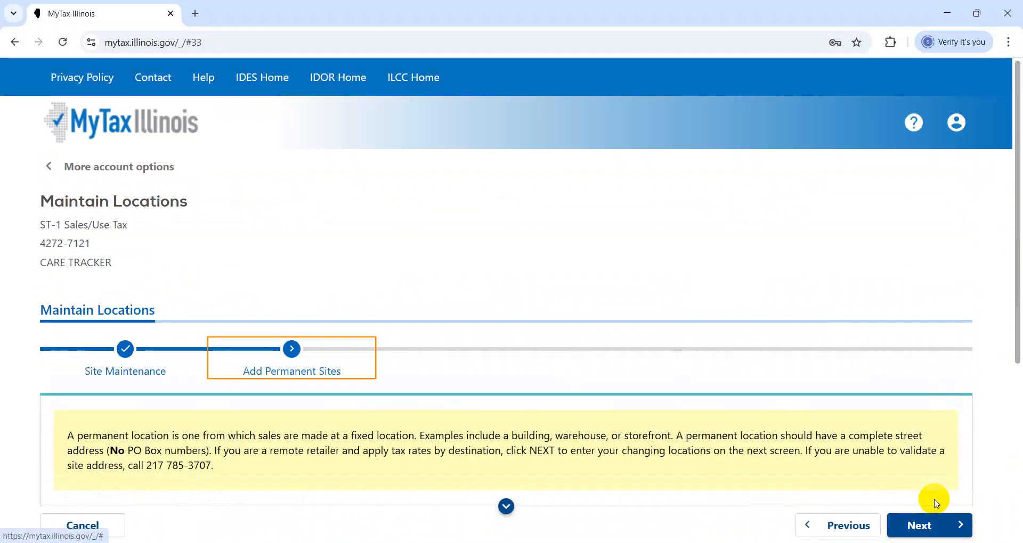
pyautogui.moveTo(1011, 221); pyautogui.dragTo(1020, 389)
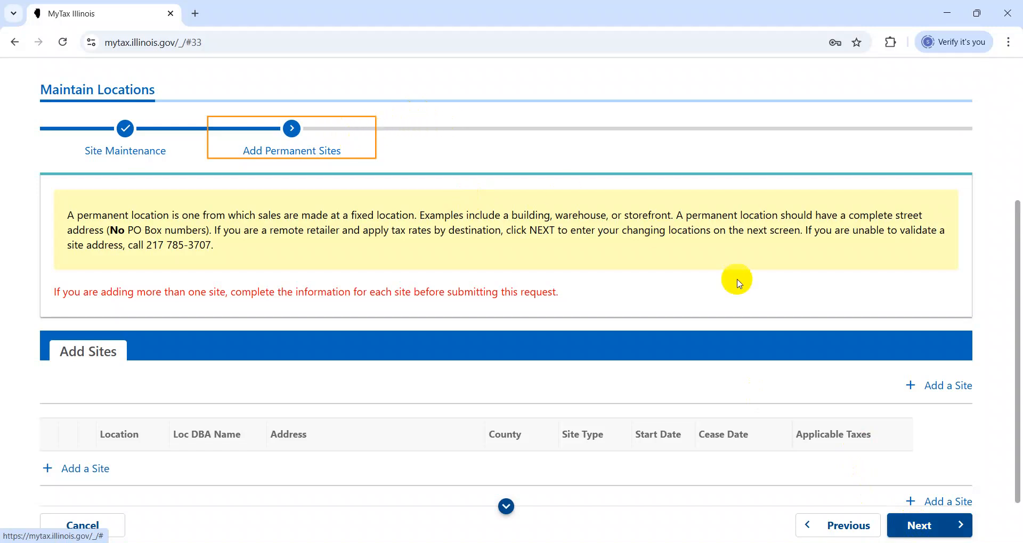
pyautogui.click(910, 522)
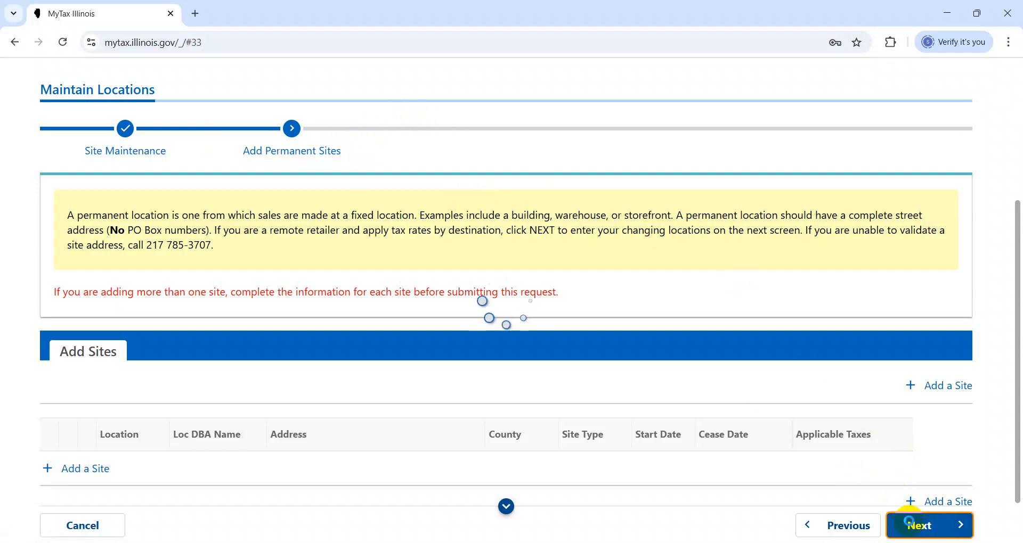
pyautogui.moveTo(1017, 157); pyautogui.dragTo(1018, 200)
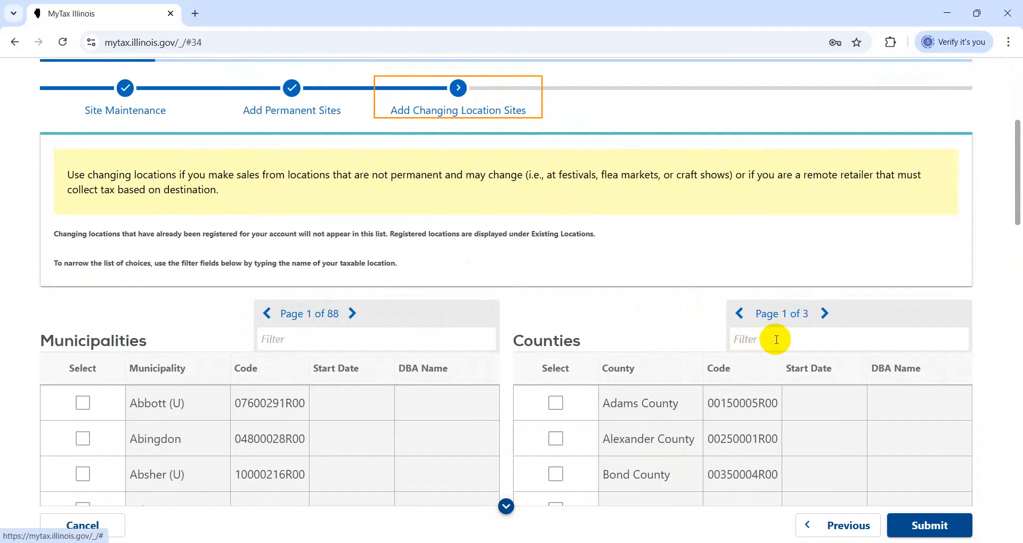
# Step: Copy Winnebago from cell L19 of the May 2025 (IL) workbook and filter the Counties list in MyTax Illinois with it
pyautogui.hotkey('alt', 'Tab')
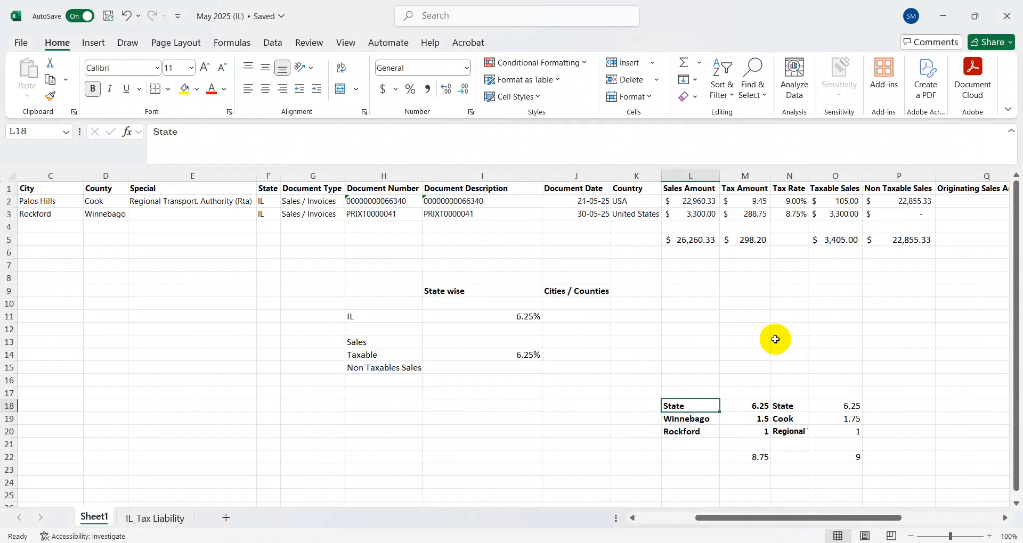
pyautogui.press('Down')
pyautogui.hotkey('ctrl', 'c')
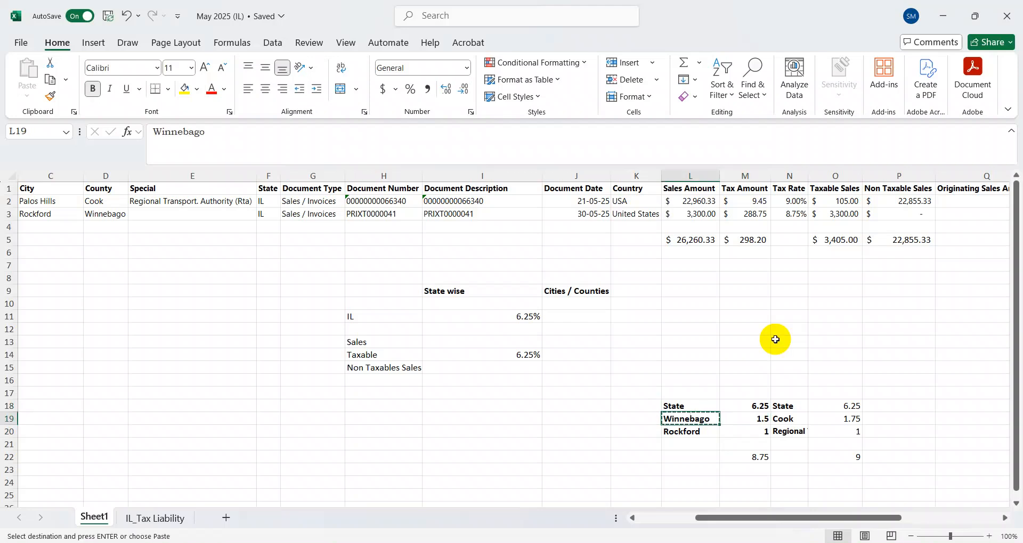
pyautogui.hotkey('alt', 'Tab')
pyautogui.click(772, 339)
pyautogui.hotkey('ctrl', 'v')
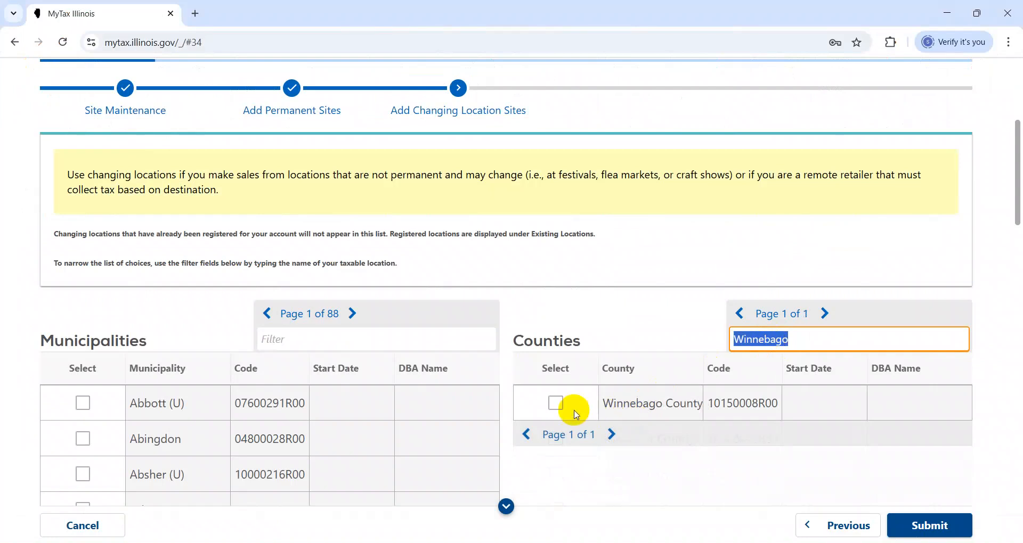
# Step: Select Winnebago County as a changing location, enter its start date, submit the request and review the confirmation
pyautogui.click(557, 405)
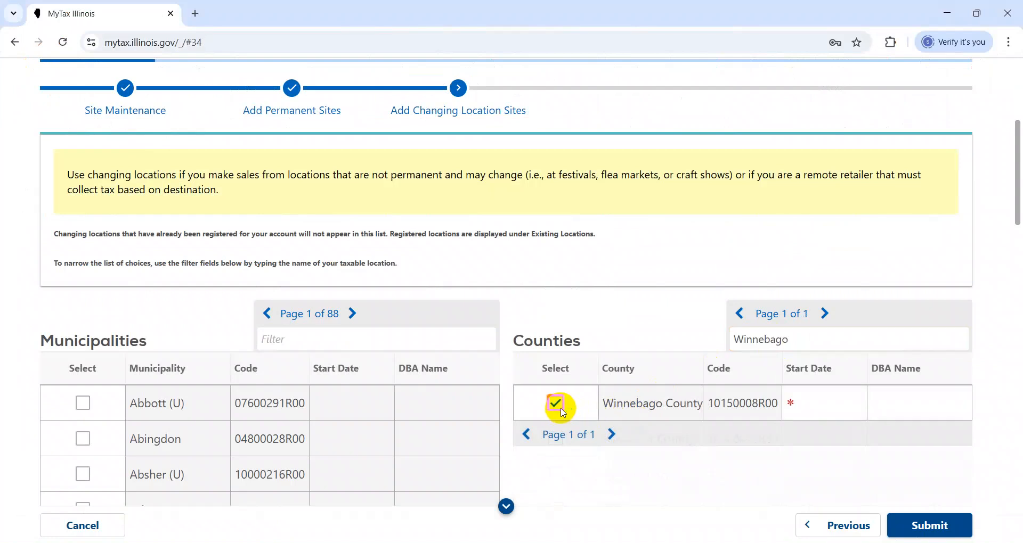
pyautogui.click(820, 408)
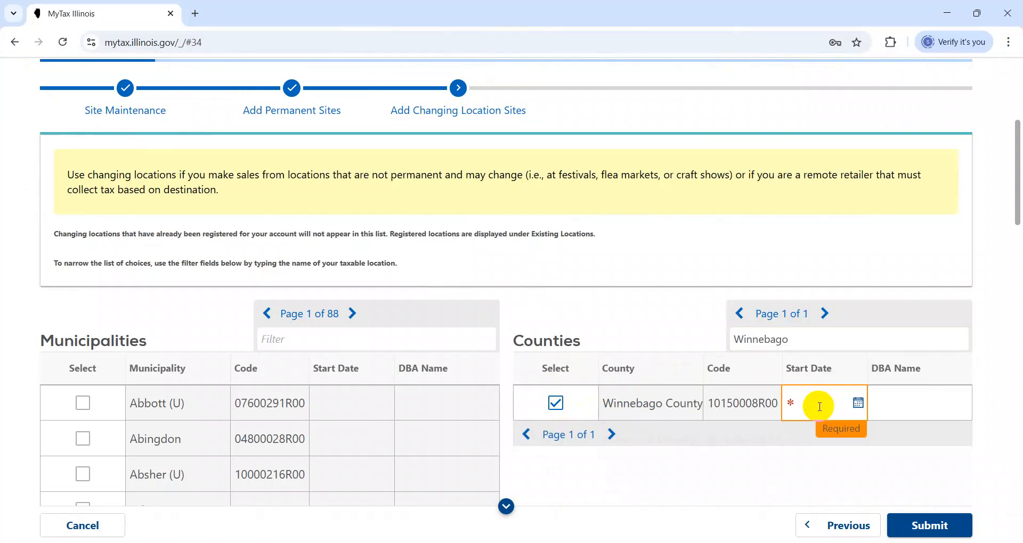
pyautogui.write('025')
pyautogui.press('Tab')
pyautogui.click(933, 527)
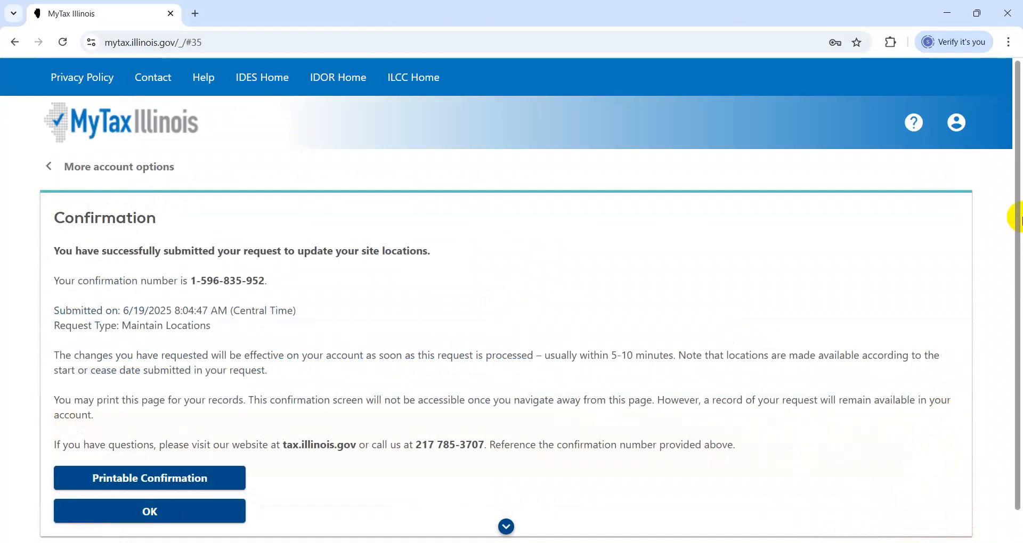
pyautogui.moveTo(1014, 219); pyautogui.dragTo(1014, 377)
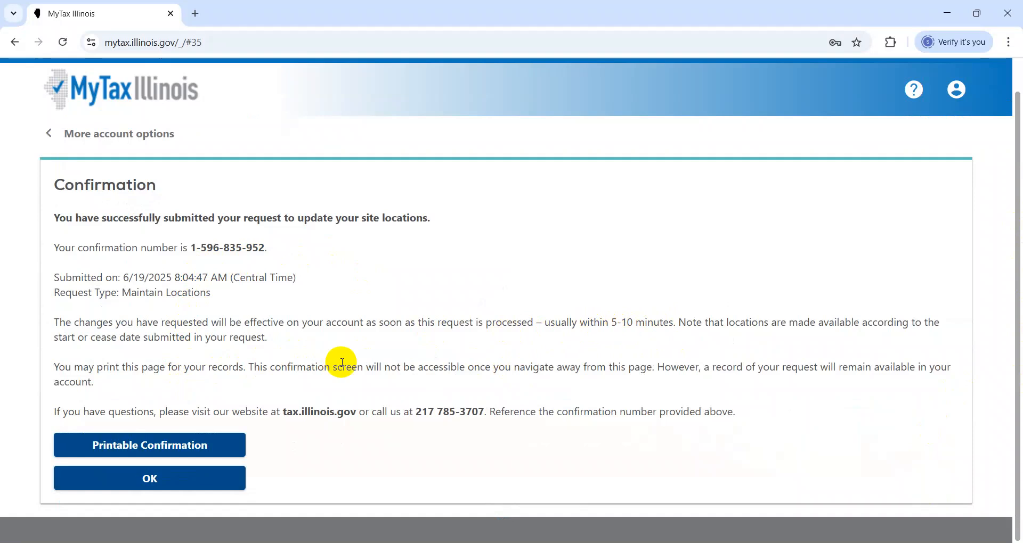
# Step: Switch back to the May 2025 (IL) workbook in Excel, clear the copy selection and select the State label in L18
pyautogui.hotkey('alt', 'Tab')
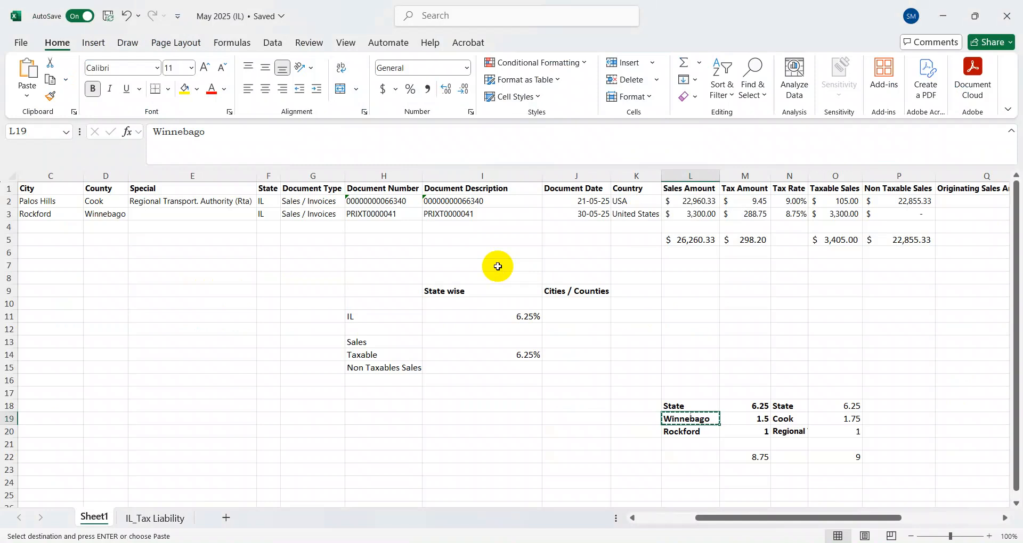
pyautogui.hotkey('alt', 'Tab')
pyautogui.hotkey('alt', 'Tab')
pyautogui.hotkey('alt', 'shift', 'Tab')
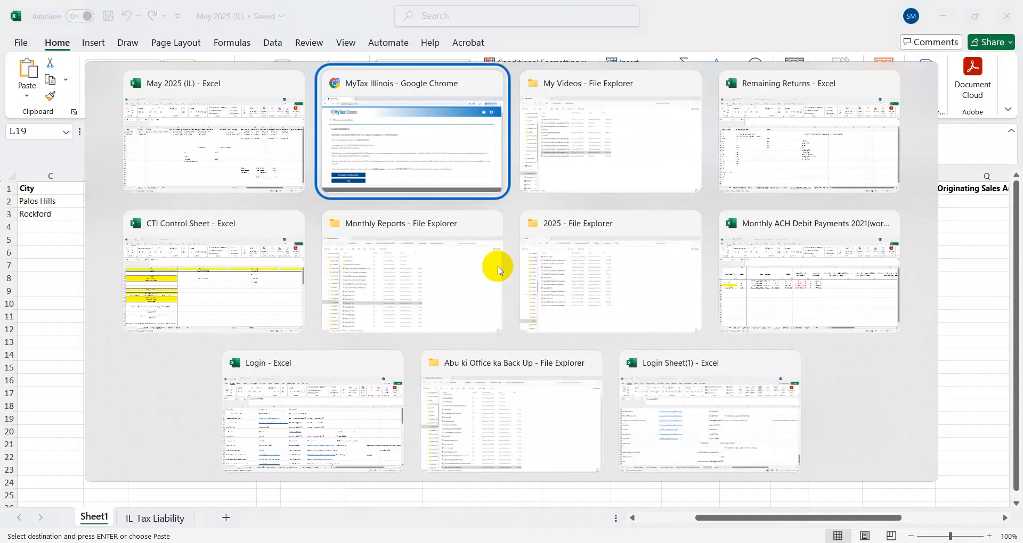
pyautogui.hotkey('alt', 'Tab')
pyautogui.hotkey('alt', 'shift', 'Tab')
pyautogui.hotkey('alt', 'shift', 'Tab')
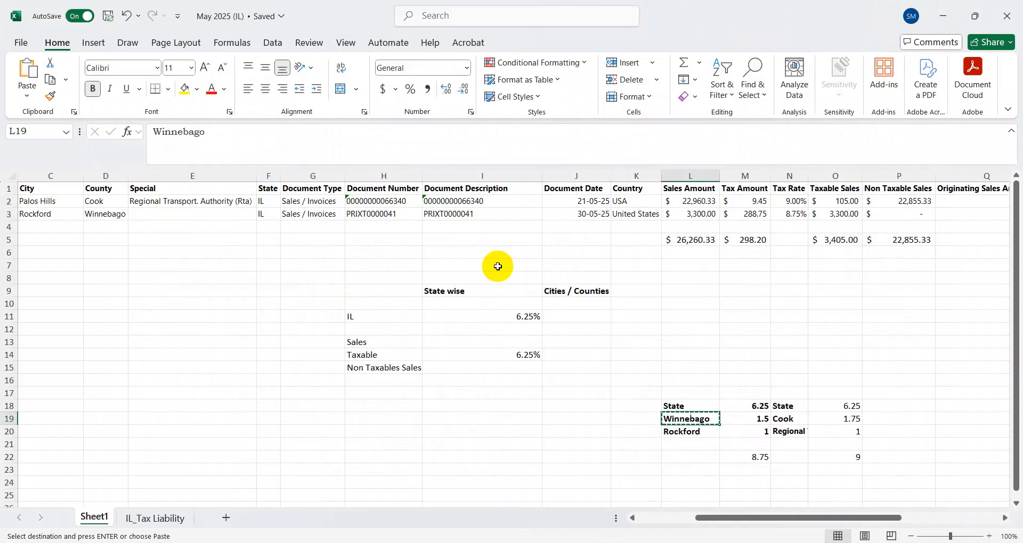
pyautogui.press('Up')
pyautogui.press('Escape')
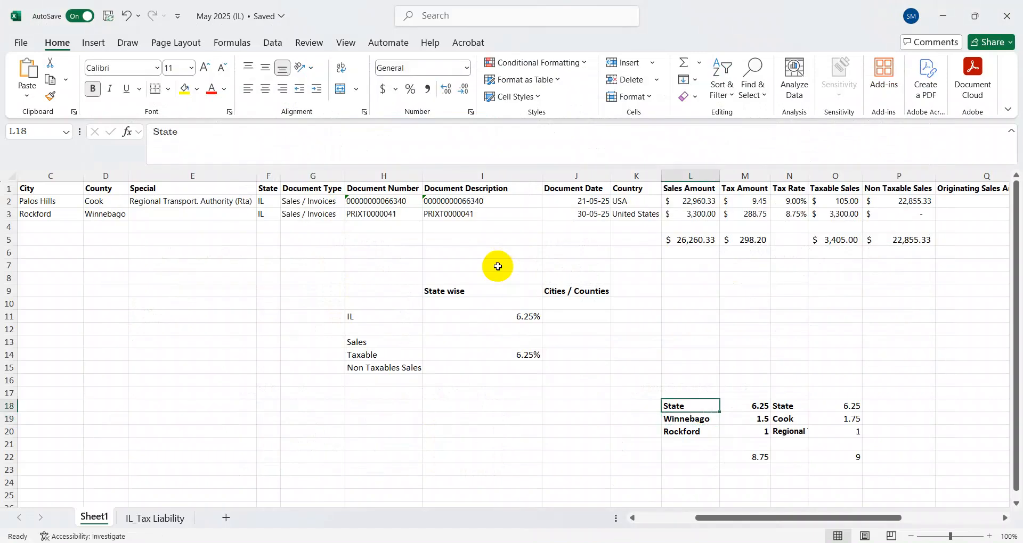